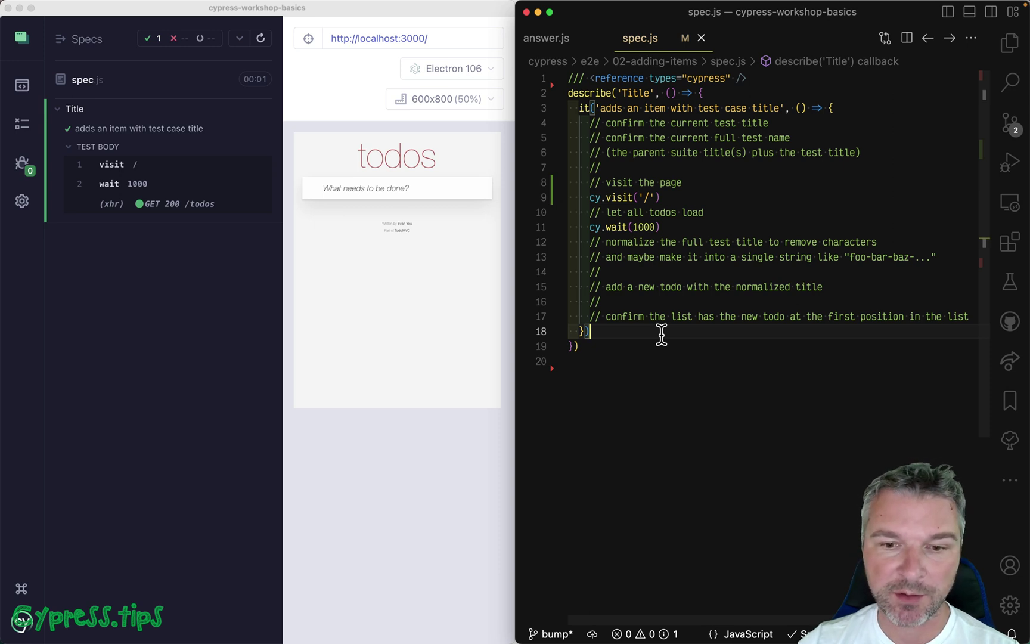
- Place the caret at the end of the 'confirm the current test title' comment in spec.js
{"action": "left_click", "coordinate": [780, 108]}
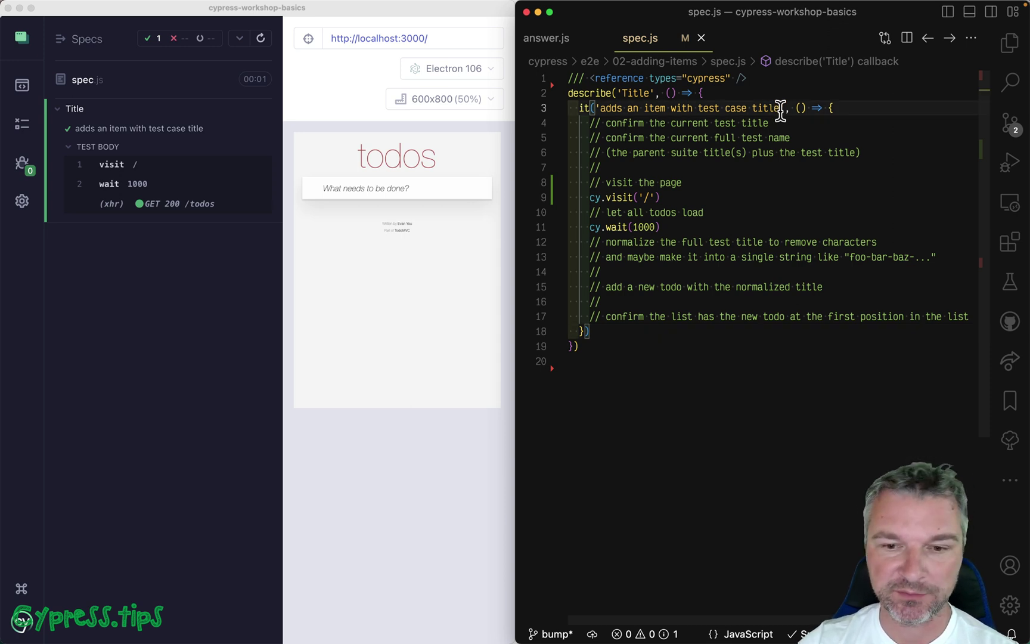
- Write expect(Cypress.currentTest.title).to.equal() on a new line below the comment
{"action": "left_click", "coordinate": [796, 123]}
{"action": "key", "text": "Return"}
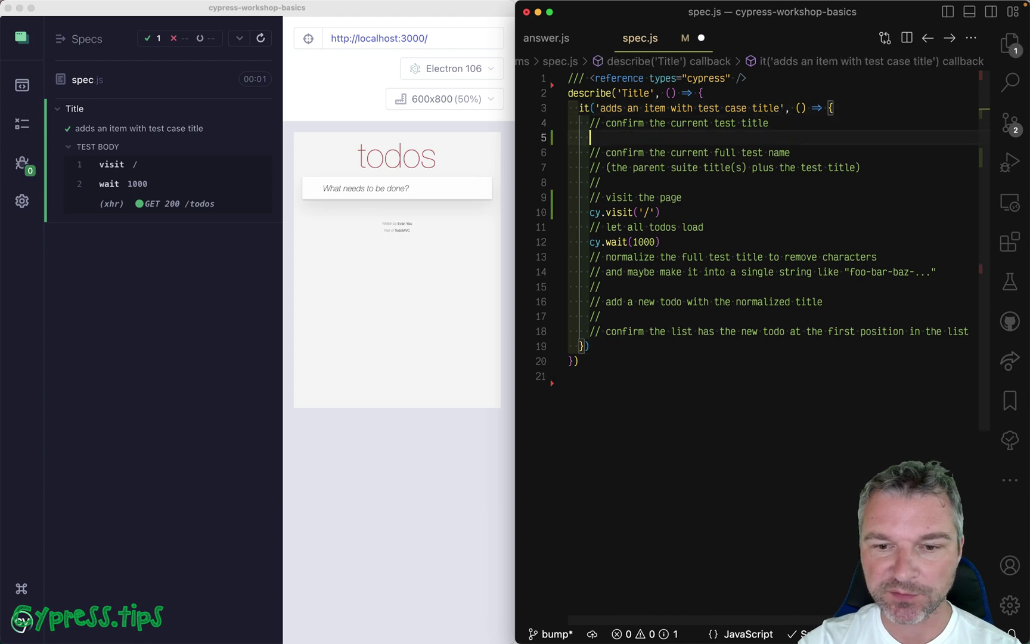
{"action": "type", "text": "Cypre"}
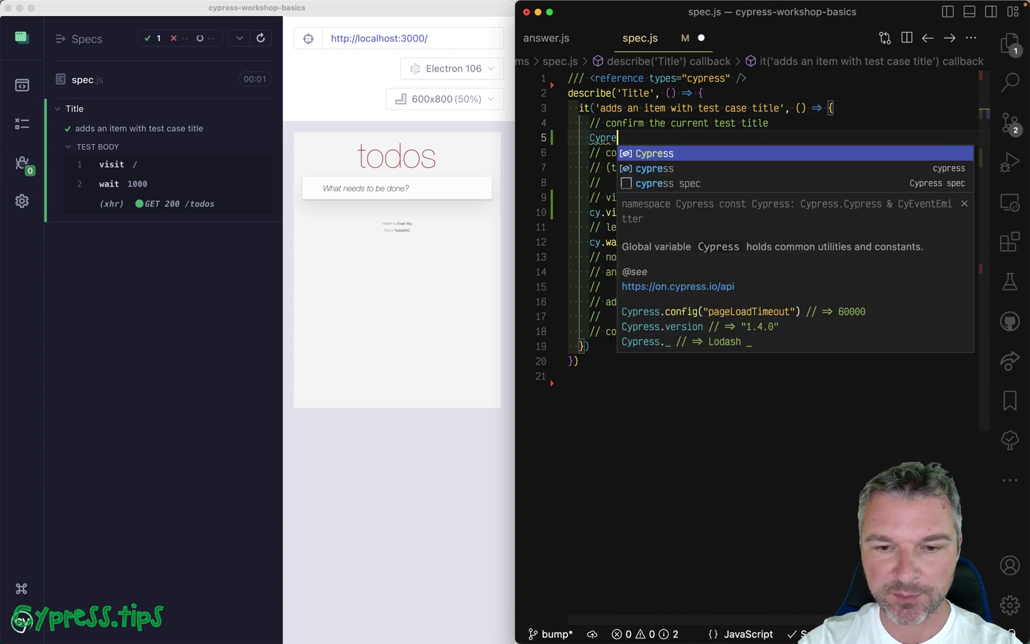
{"action": "type", "text": "ss.cur"}
{"action": "key", "text": "Down"}
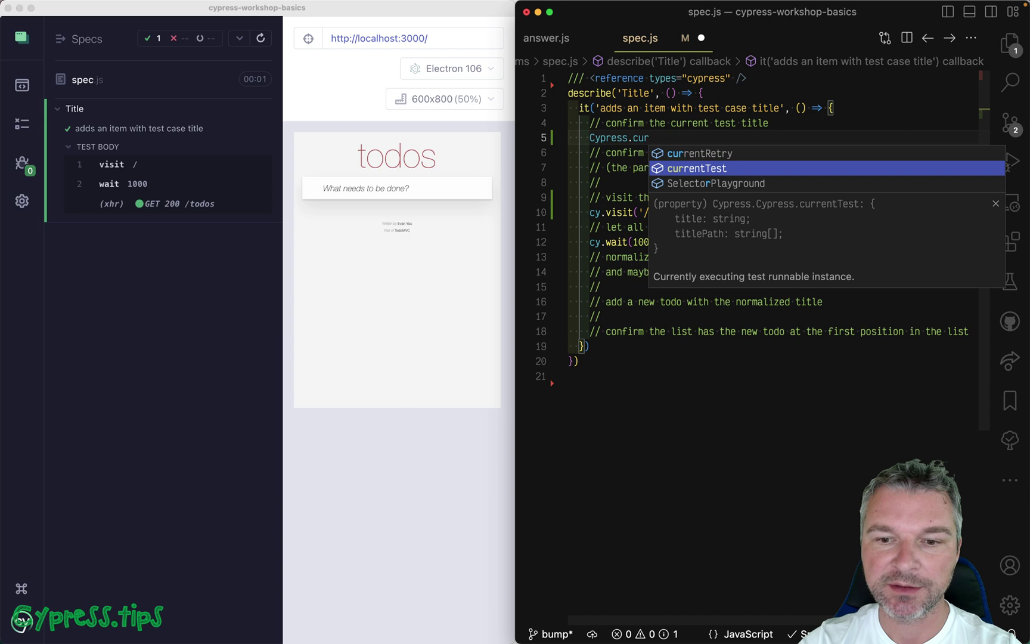
{"action": "key", "text": "Return"}
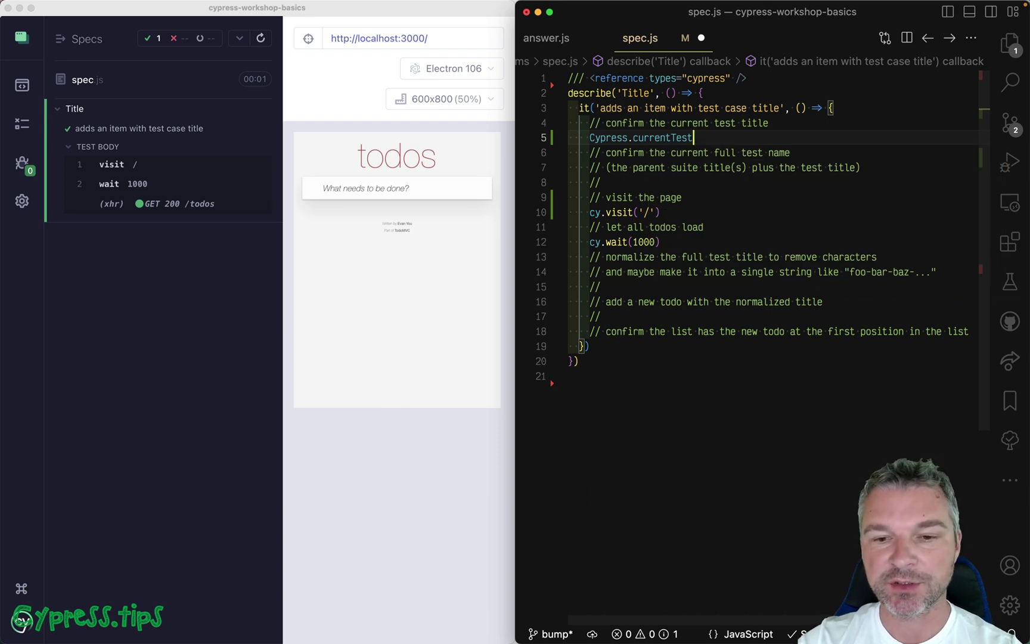
{"action": "key", "text": "shift+alt+Right"}
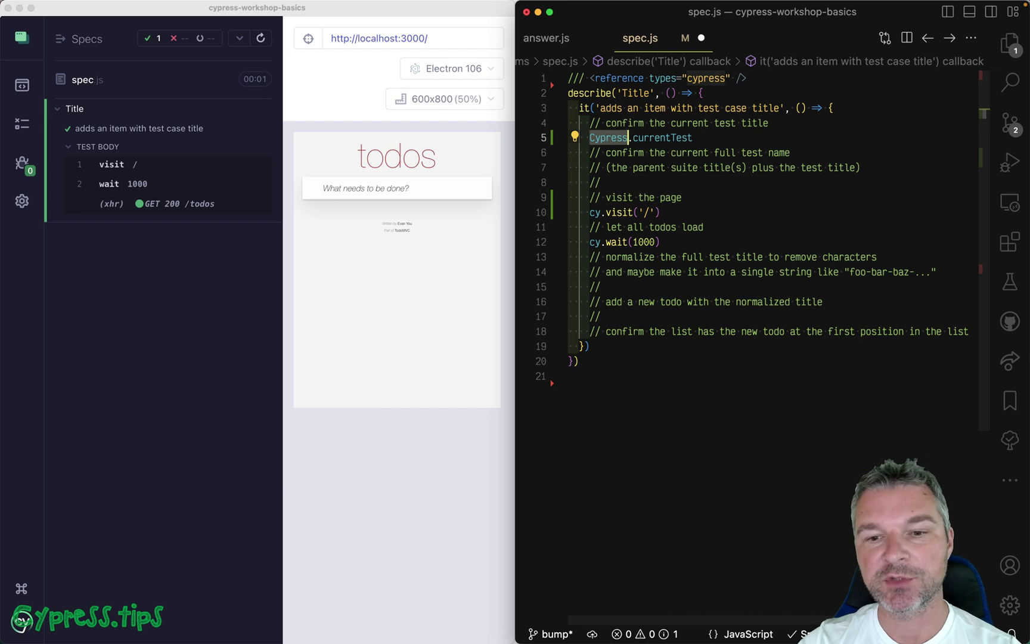
{"action": "key", "text": "alt+Right"}
{"action": "type", "text": "."}
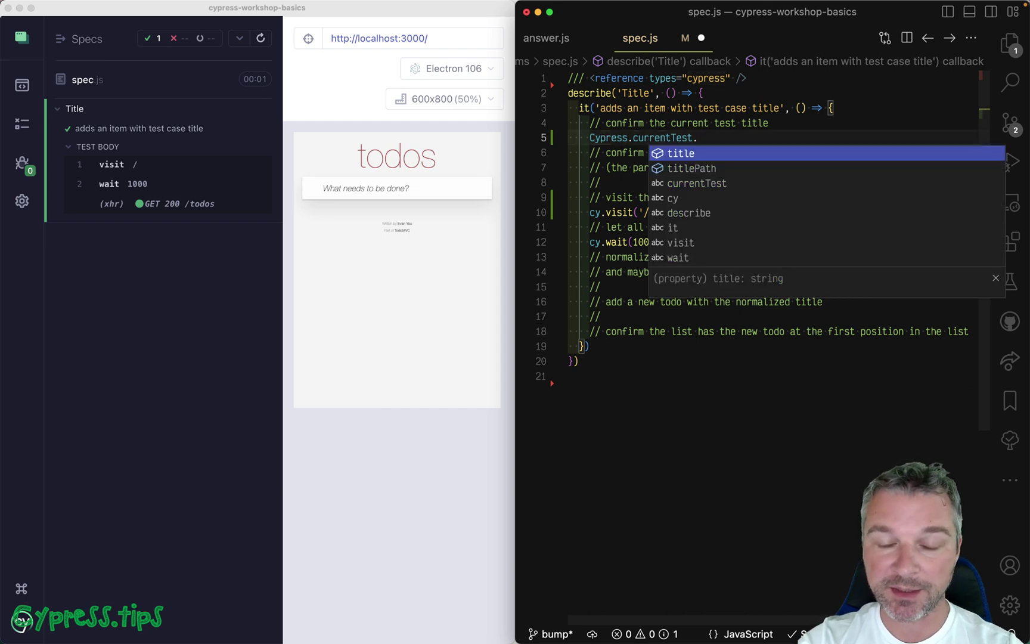
{"action": "key", "text": "Return"}
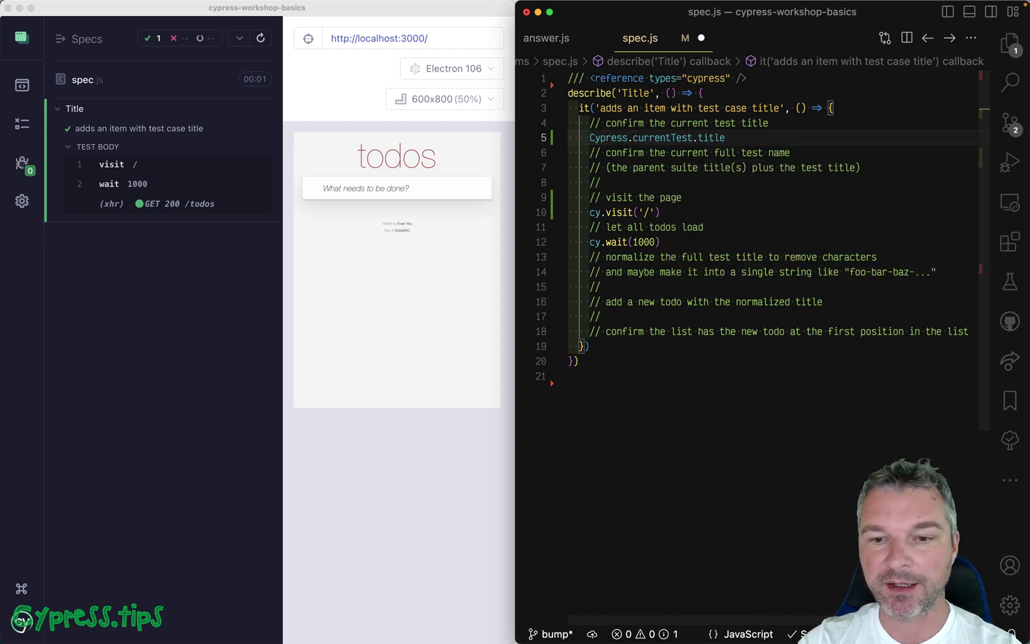
{"action": "type", "text": "expect"}
{"action": "key", "text": "shift+End"}
{"action": "type", "text": "("}
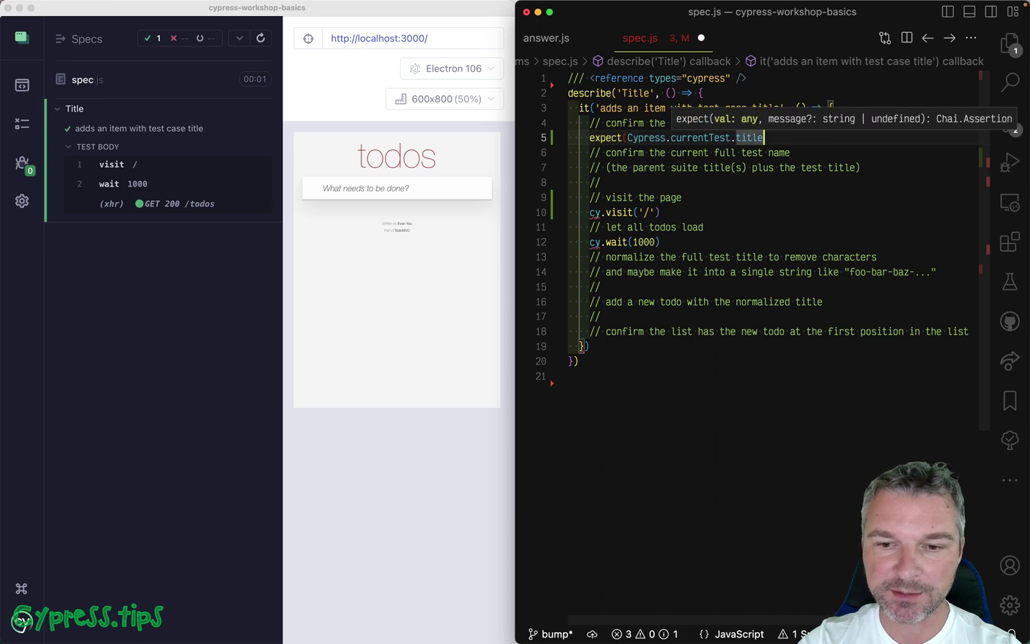
{"action": "key", "text": "End"}
{"action": "type", "text": "."}
- Use 'adds an item with test case title' as the expected value and save
{"action": "left_click", "coordinate": [779, 107]}
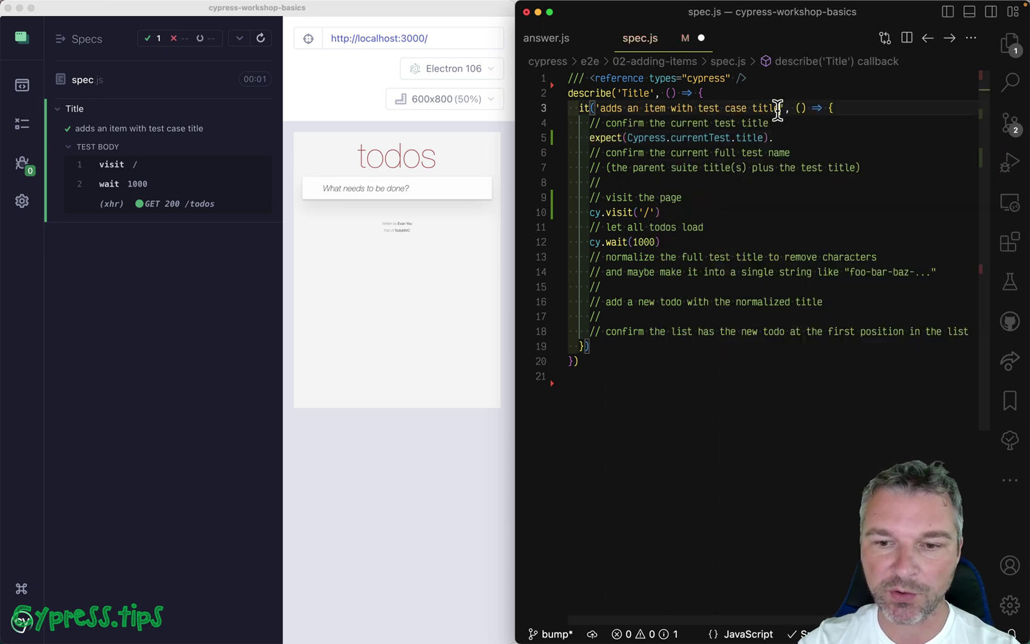
{"action": "left_click_drag", "start_coordinate": [779, 108], "coordinate": [599, 107]}
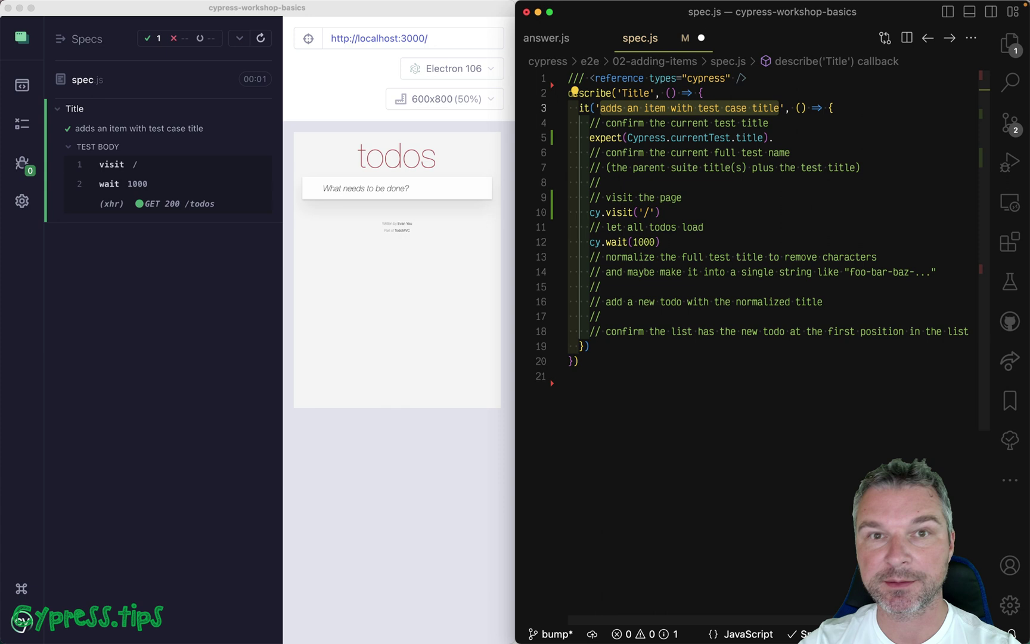
{"action": "key", "text": "Down"}
{"action": "key", "text": "Down"}
{"action": "key", "text": "End"}
{"action": "type", "text": "to.equa"}
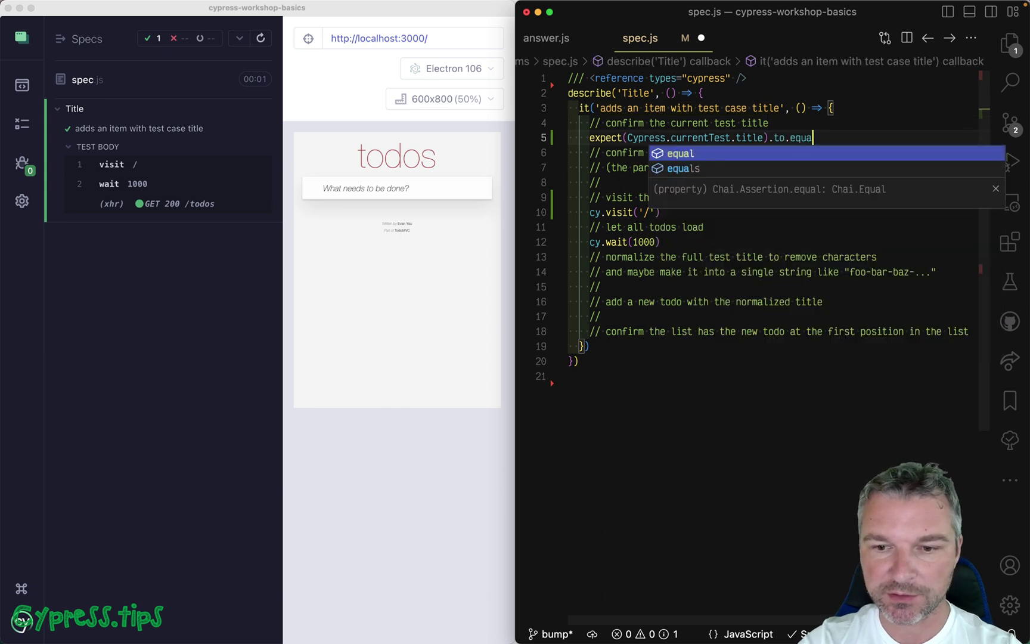
{"action": "type", "text": "l("}
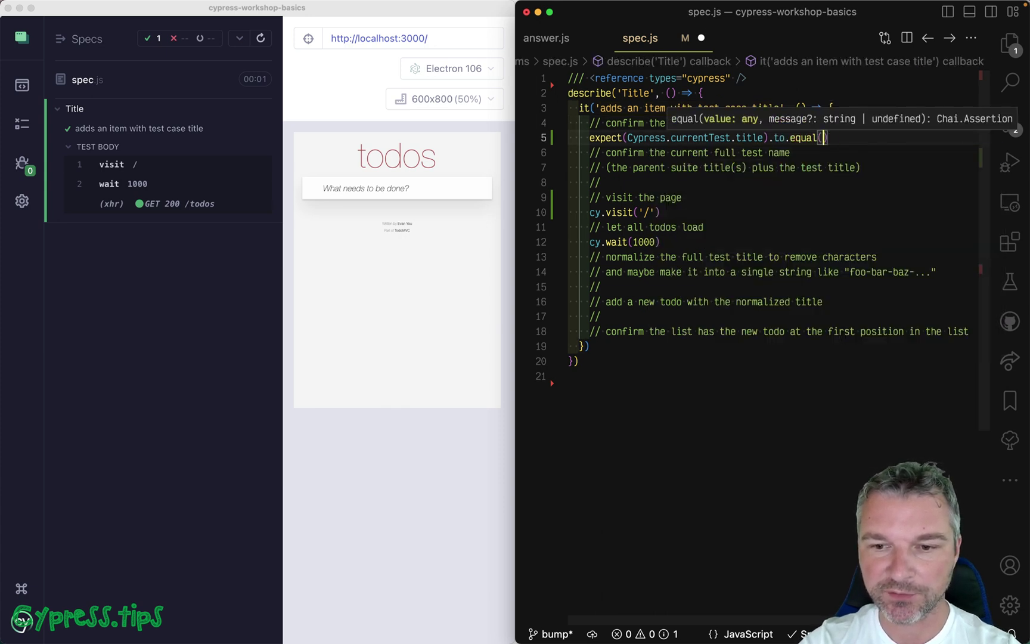
{"action": "type", "text": "'adds an item with test case title'"}
{"action": "key", "text": "super+s"}
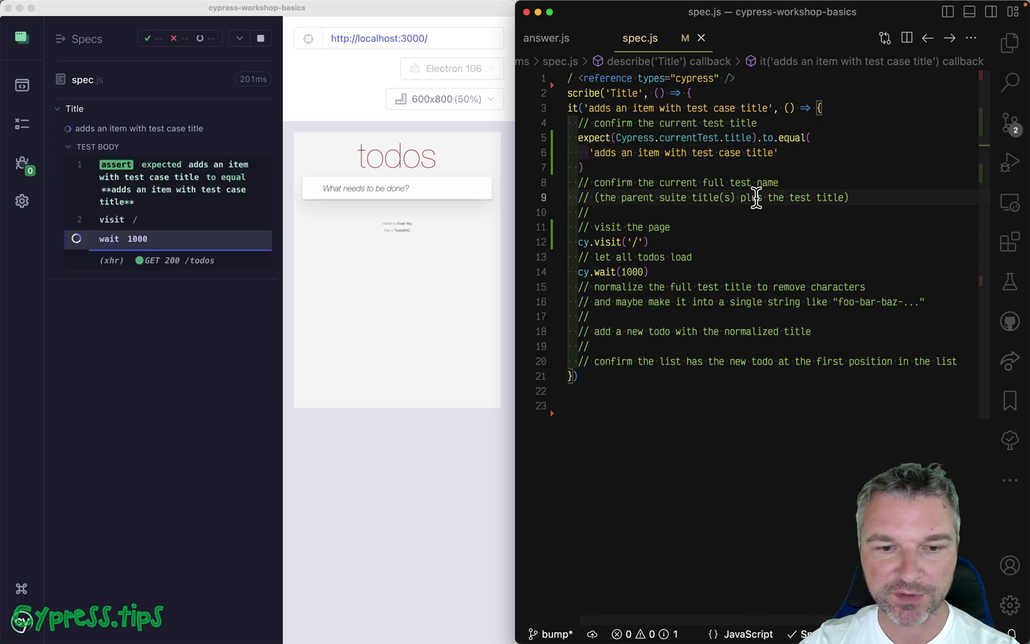
{"action": "left_click", "coordinate": [736, 229]}
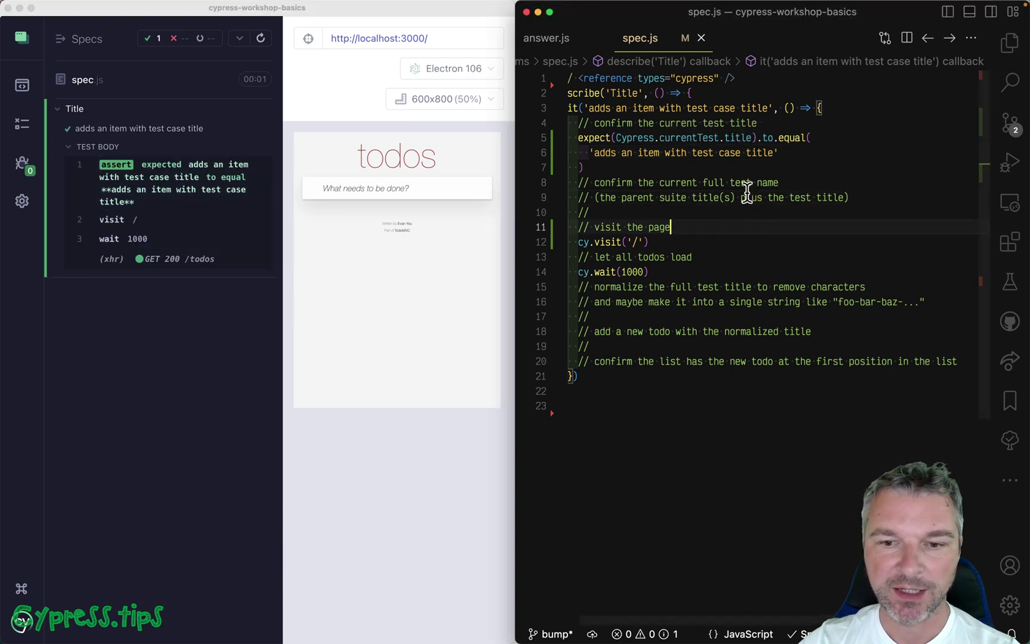
- Start a titlePath deep.equal assertion with the suite name 'Title' as its first entry
{"action": "left_click", "coordinate": [767, 167]}
{"action": "key", "text": "Return"}
{"action": "type", "text": "exp"}
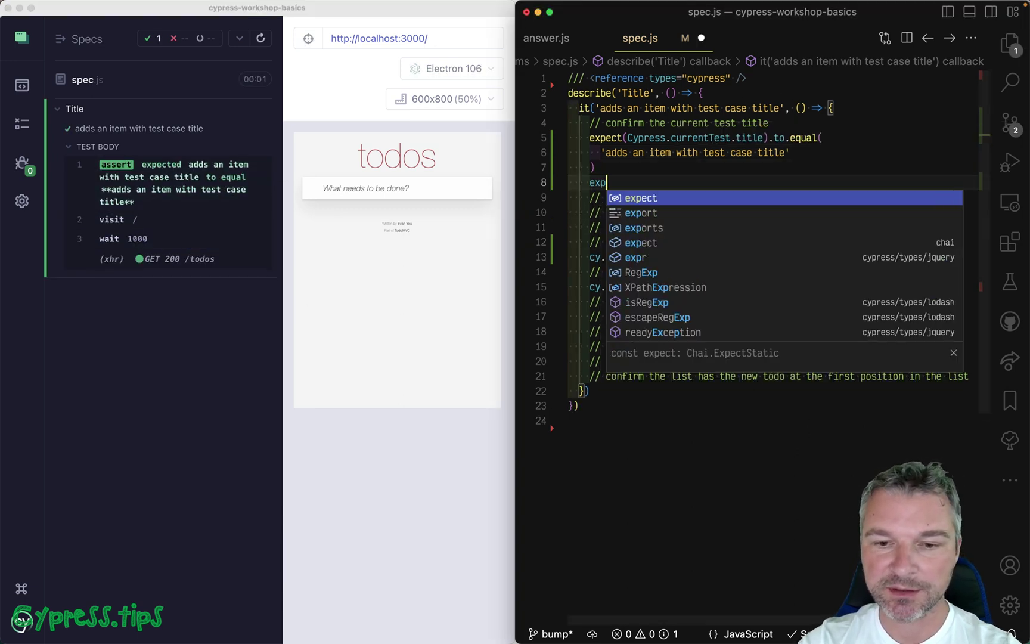
{"action": "type", "text": "ect(Cypress.currentTest."}
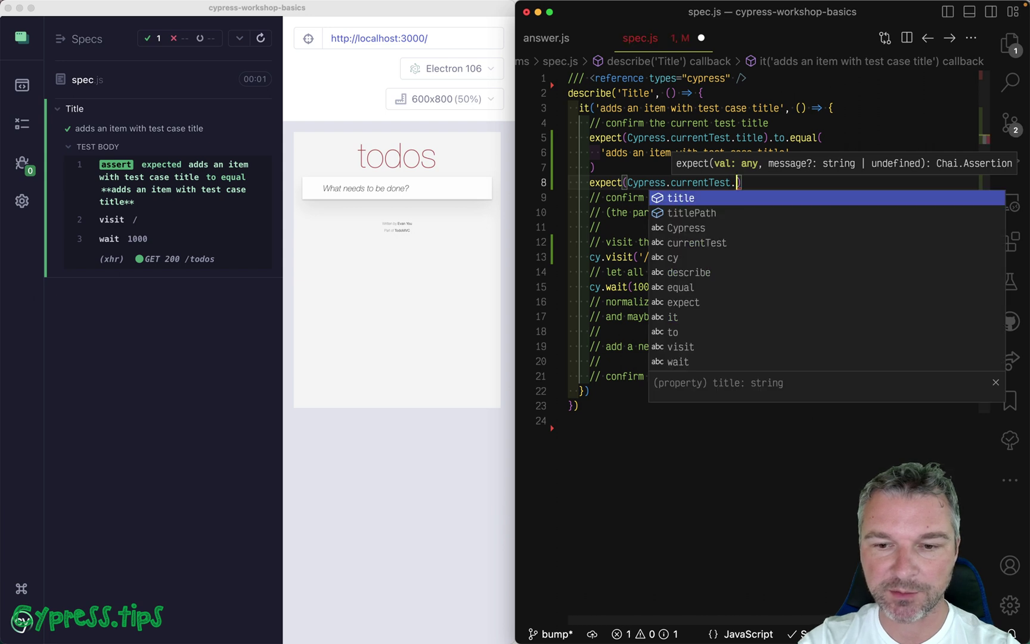
{"action": "type", "text": "te"}
{"action": "key", "text": "Down"}
{"action": "key", "text": "Tab"}
{"action": "type", "text": ")."}
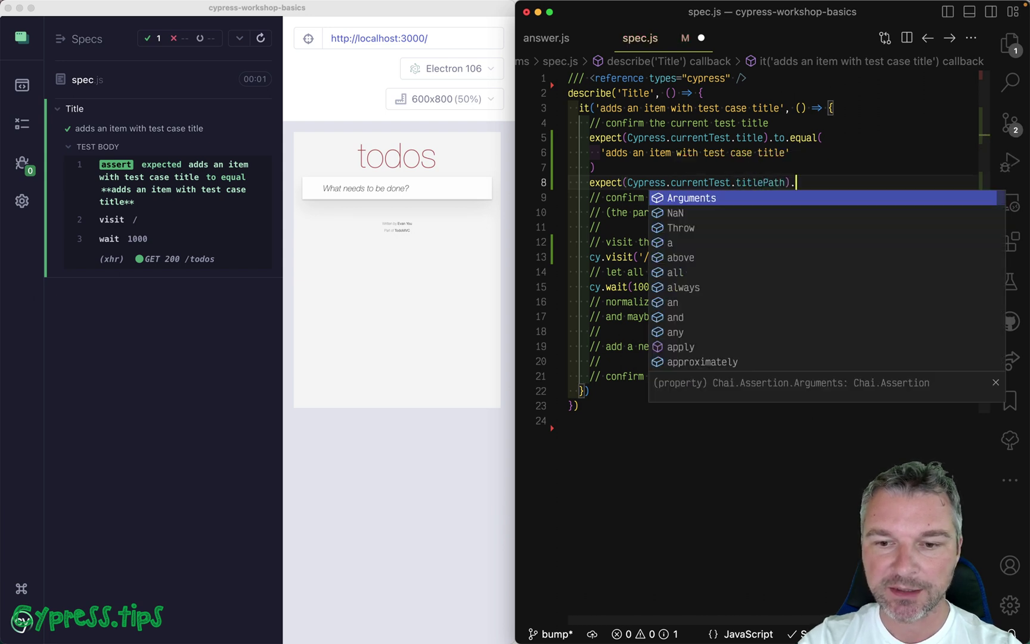
{"action": "left_click", "coordinate": [683, 104]}
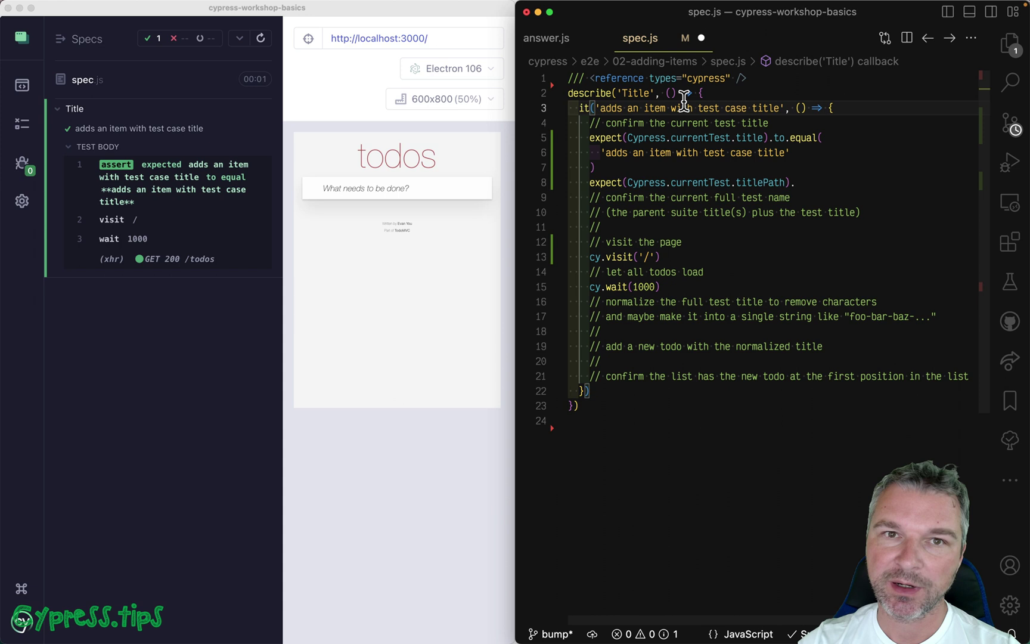
{"action": "left_click", "coordinate": [623, 94]}
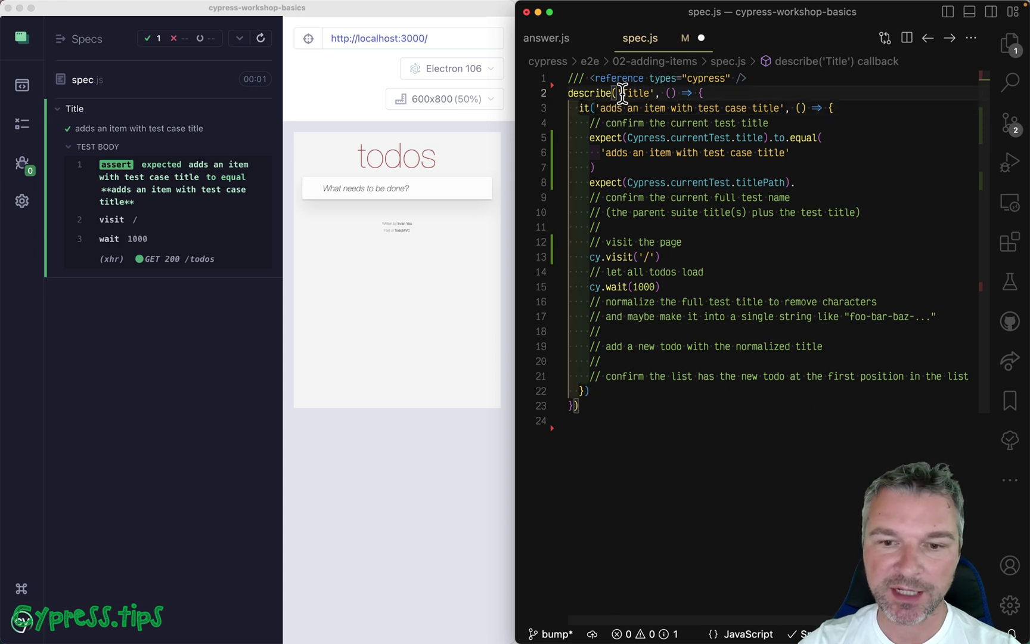
{"action": "key", "text": "shift+alt+Right"}
{"action": "key", "text": "shift+alt+Right"}
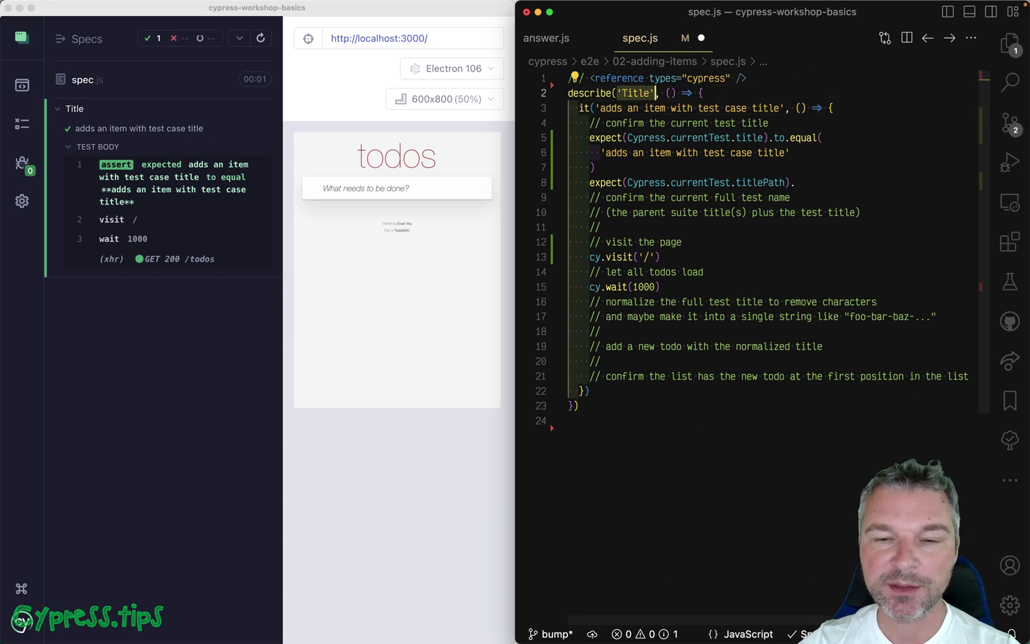
{"action": "left_click", "coordinate": [814, 184]}
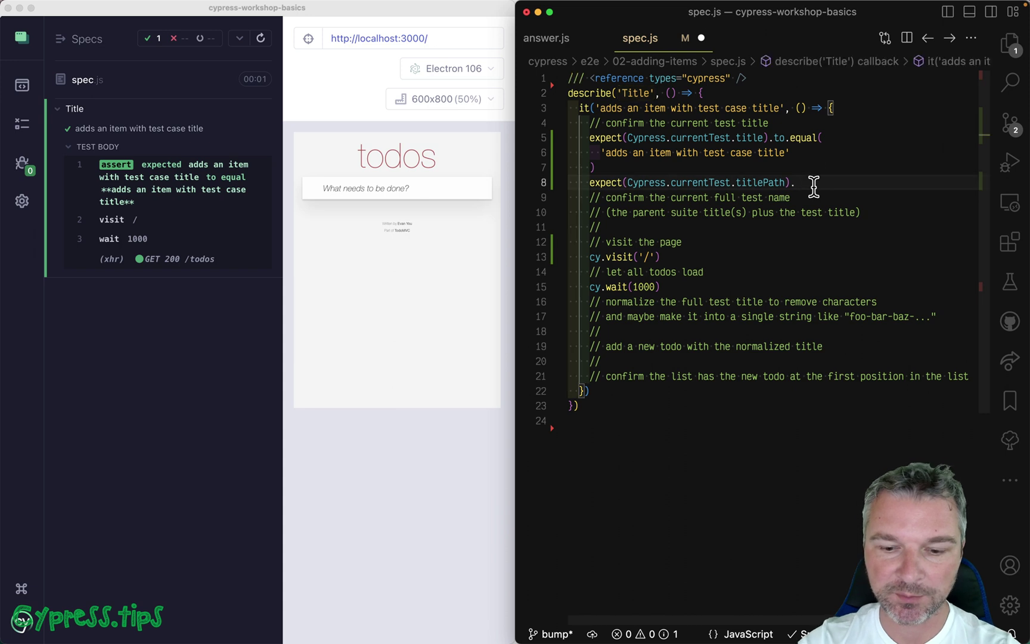
{"action": "type", "text": "to.deep.equa"}
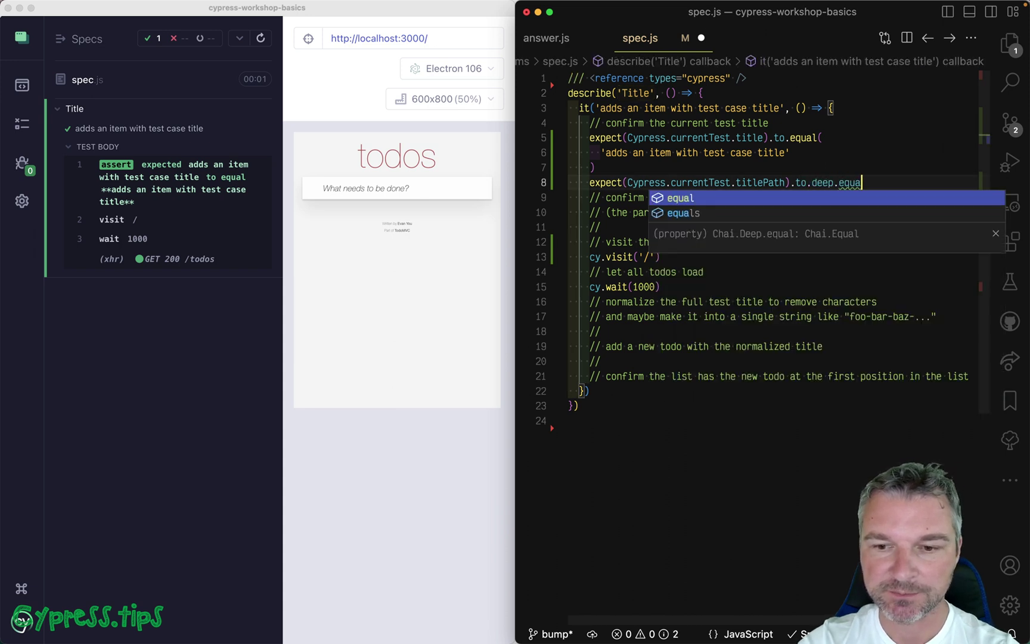
{"action": "type", "text": "l(['Title'"}
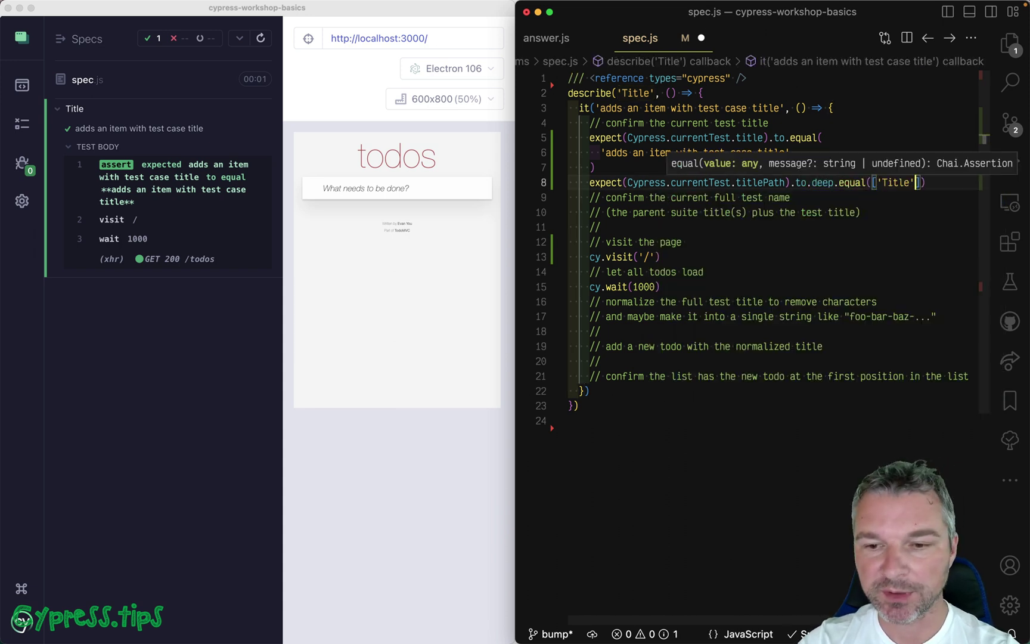
{"action": "type", "text": ","}
- Add 'adds an item with test case title' as the second array entry and save
{"action": "key", "text": "Up"}
{"action": "key", "text": "Up"}
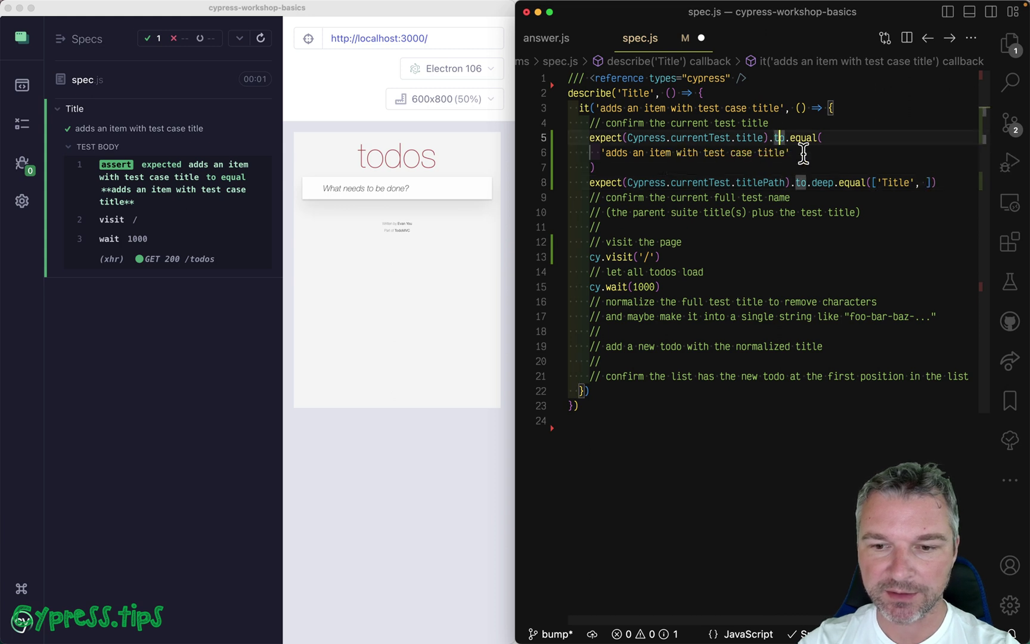
{"action": "key", "text": "super+shift+Left"}
{"action": "key", "text": "super+c"}
{"action": "key", "text": "Down"}
{"action": "key", "text": "Down"}
{"action": "key", "text": "End"}
{"action": "key", "text": "Left"}
{"action": "key", "text": "Left"}
{"action": "key", "text": "super+v"}
{"action": "key", "text": "super+s"}
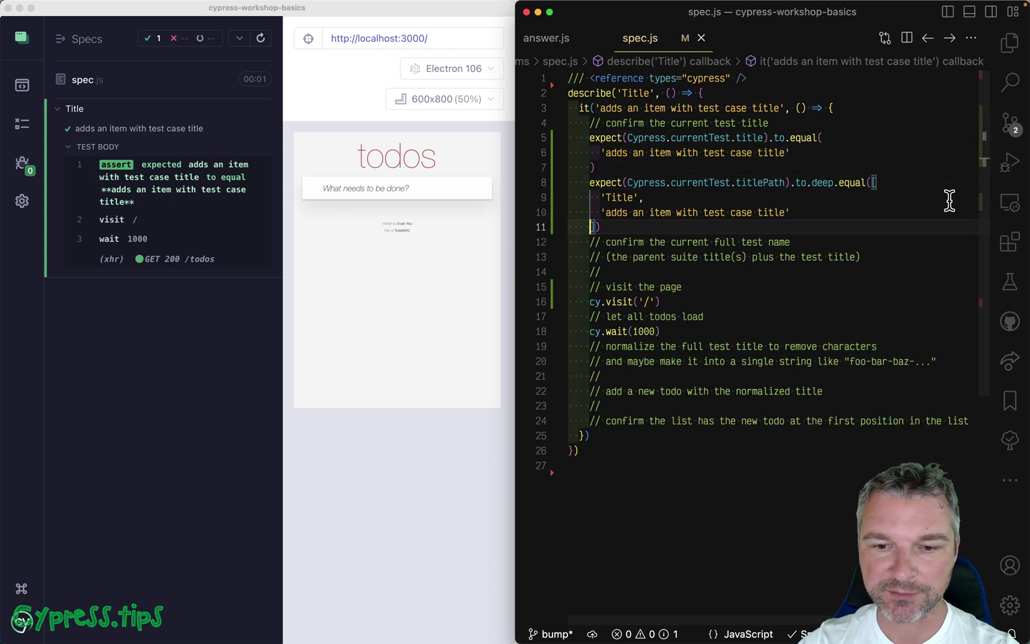
{"action": "left_click", "coordinate": [755, 223]}
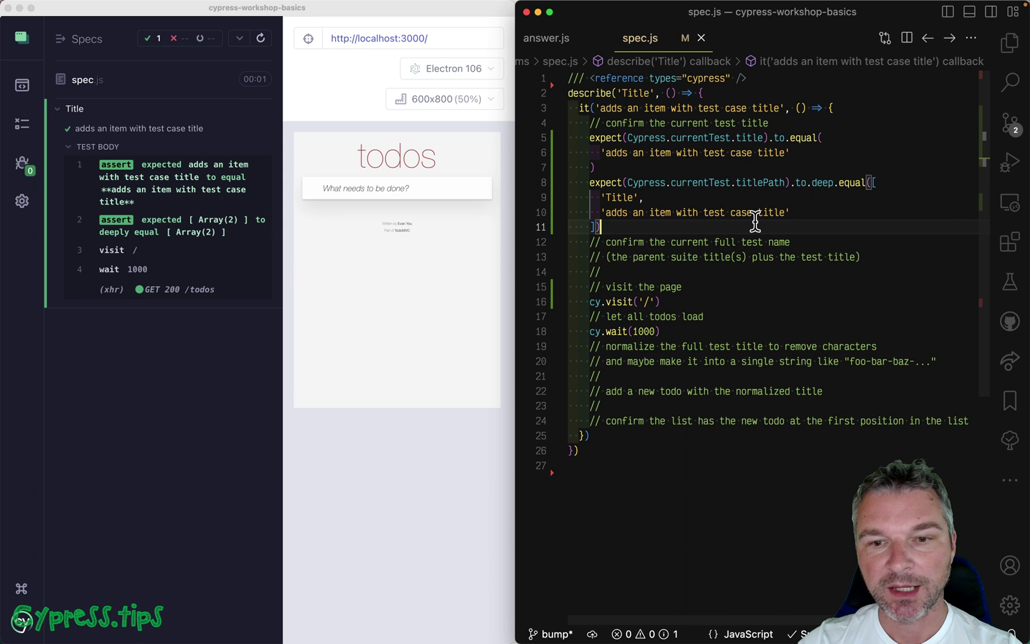
{"action": "double_click", "coordinate": [768, 182]}
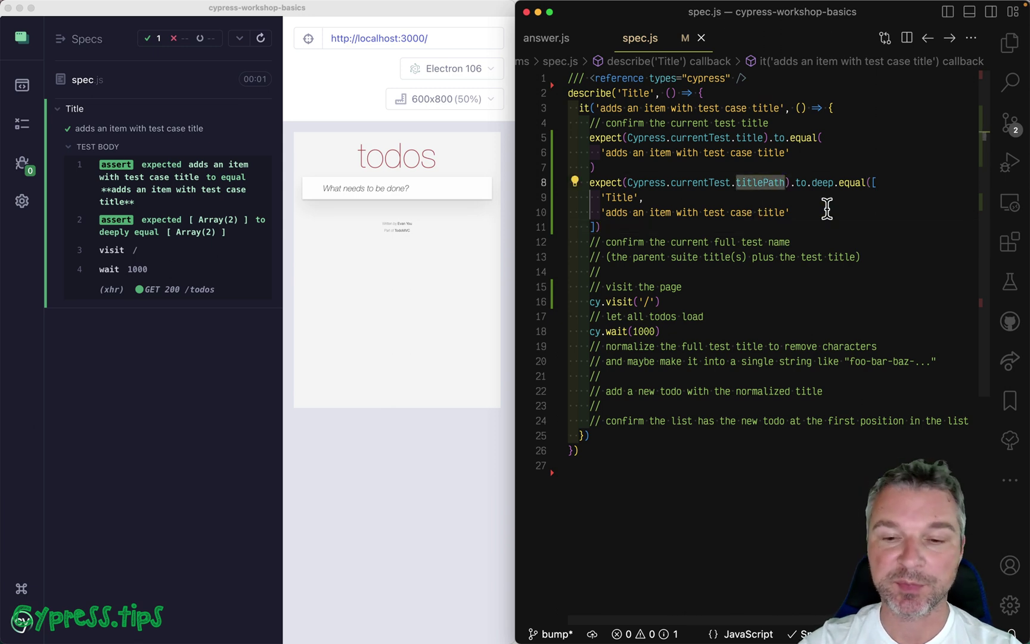
{"action": "scroll", "coordinate": [826, 209], "scroll_direction": "down", "scroll_amount": 3}
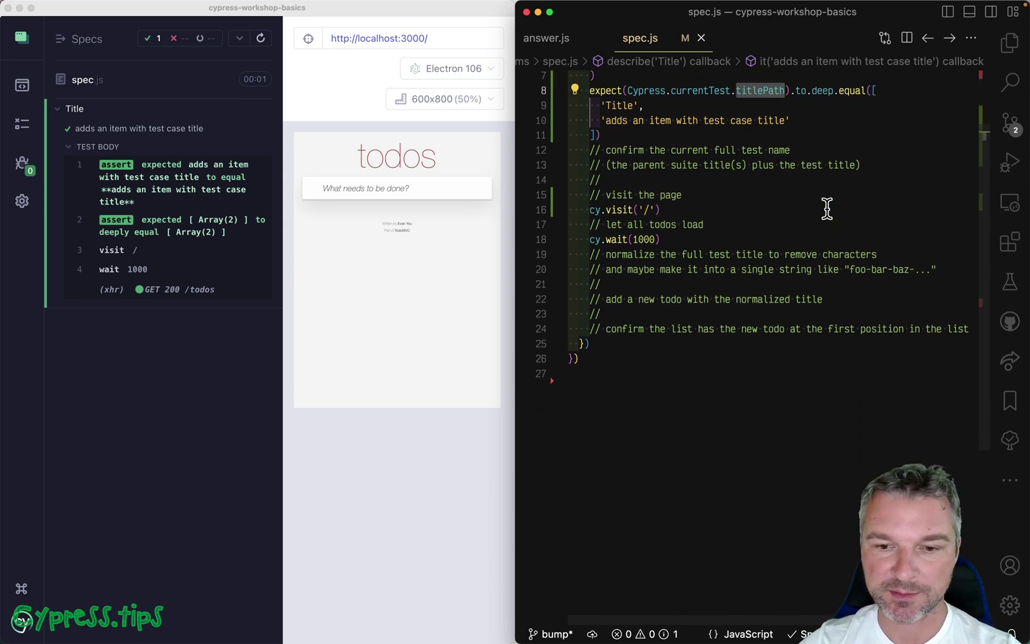
- Start const title = Cypress._.deburr() on a new line 21
{"action": "left_click", "coordinate": [745, 270]}
{"action": "key", "text": "End"}
{"action": "key", "text": "Return"}
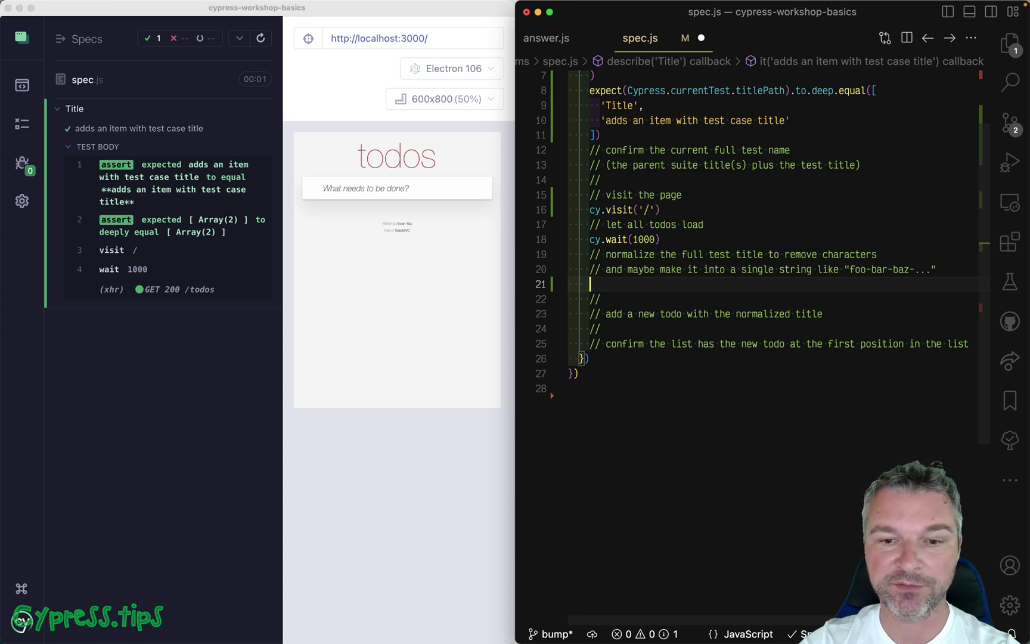
{"action": "type", "text": "Cy"}
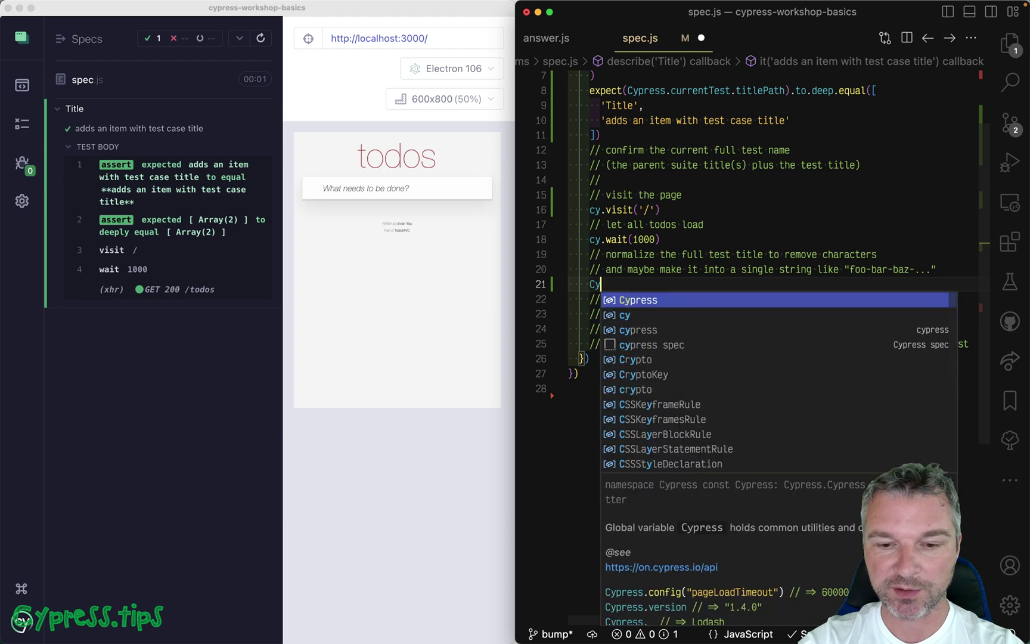
{"action": "type", "text": "press._.deburr"}
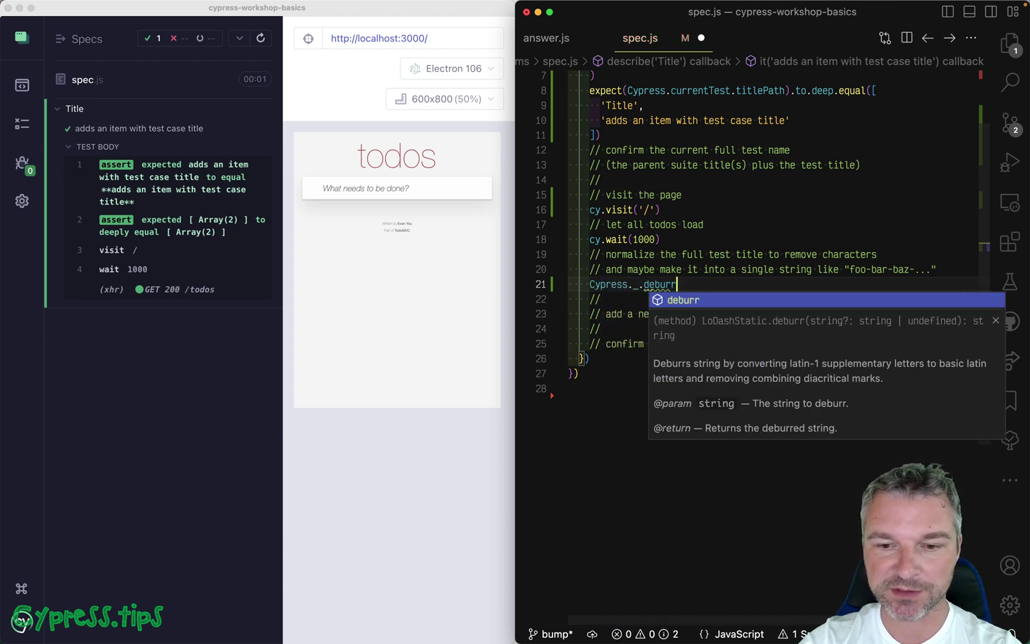
{"action": "key", "text": "Return"}
{"action": "type", "text": "('adds an item with test case title'"}
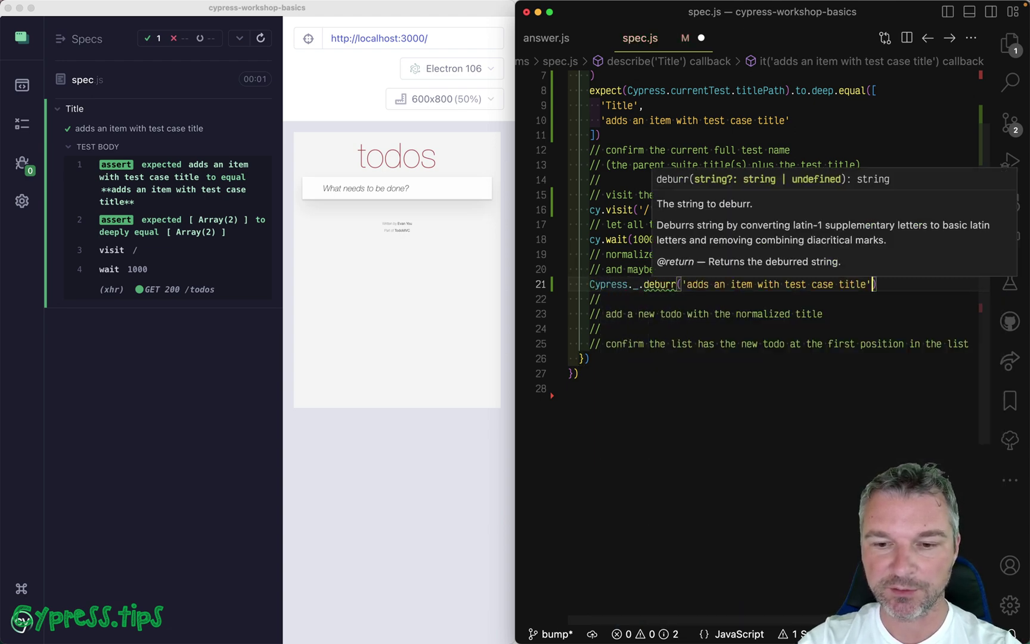
{"action": "key", "text": "ctrl+z"}
{"action": "scroll", "coordinate": [760, 128], "scroll_direction": "up", "scroll_amount": 3}
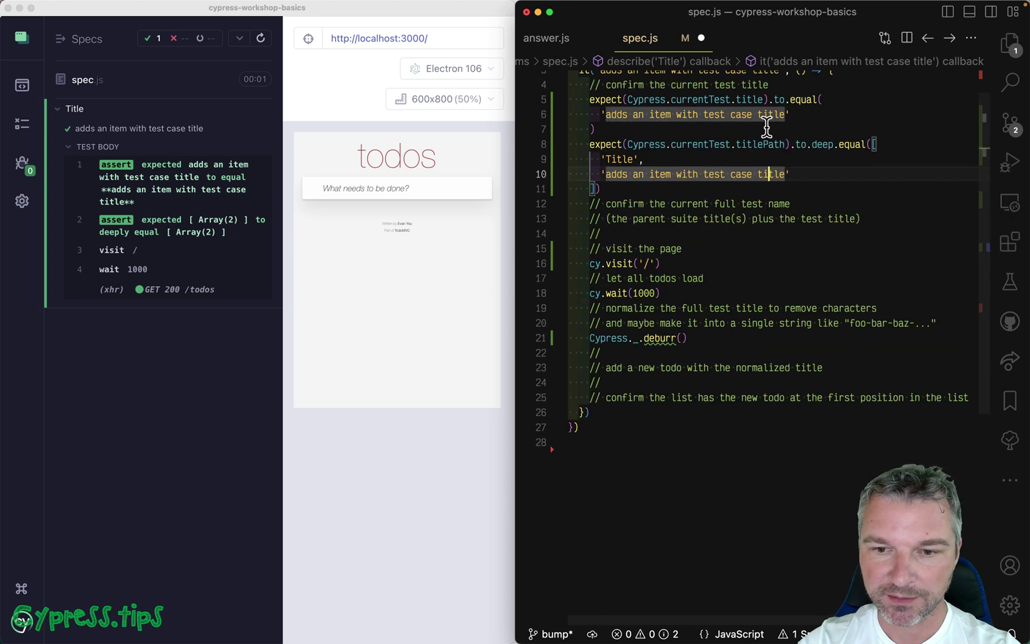
- Put Cypress.currentTest.titlePath.join(' ') inside the deburr call
{"action": "double_click", "coordinate": [784, 144]}
{"action": "left_click_drag", "start_coordinate": [785, 144], "coordinate": [627, 144]}
{"action": "key", "text": "ctrl+c"}
{"action": "left_click", "coordinate": [683, 338]}
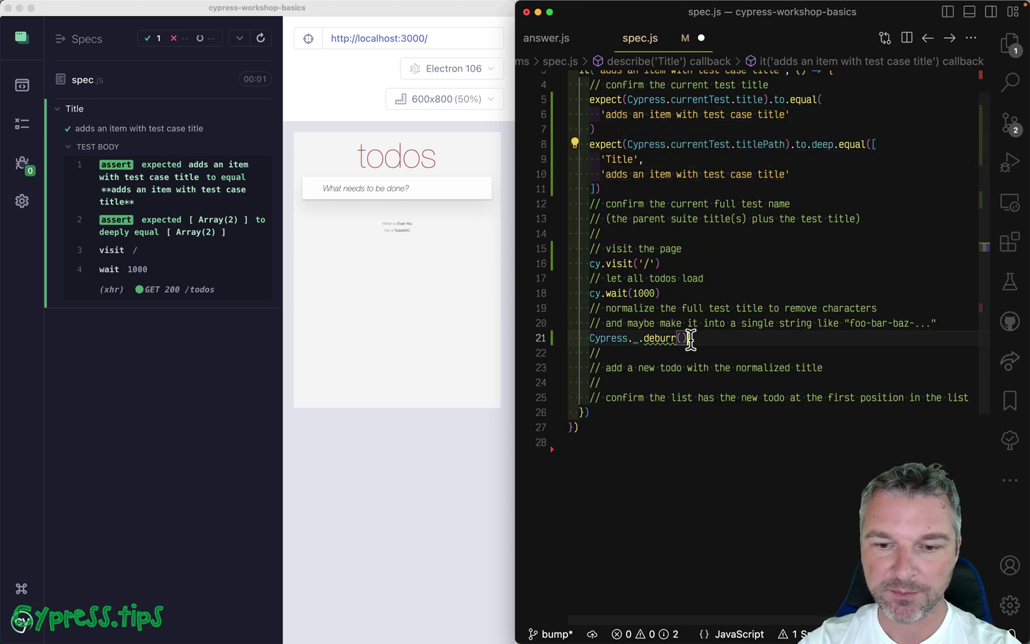
{"action": "key", "text": "ctrl+v"}
{"action": "type", "text": ".jo"}
{"action": "key", "text": "Return"}
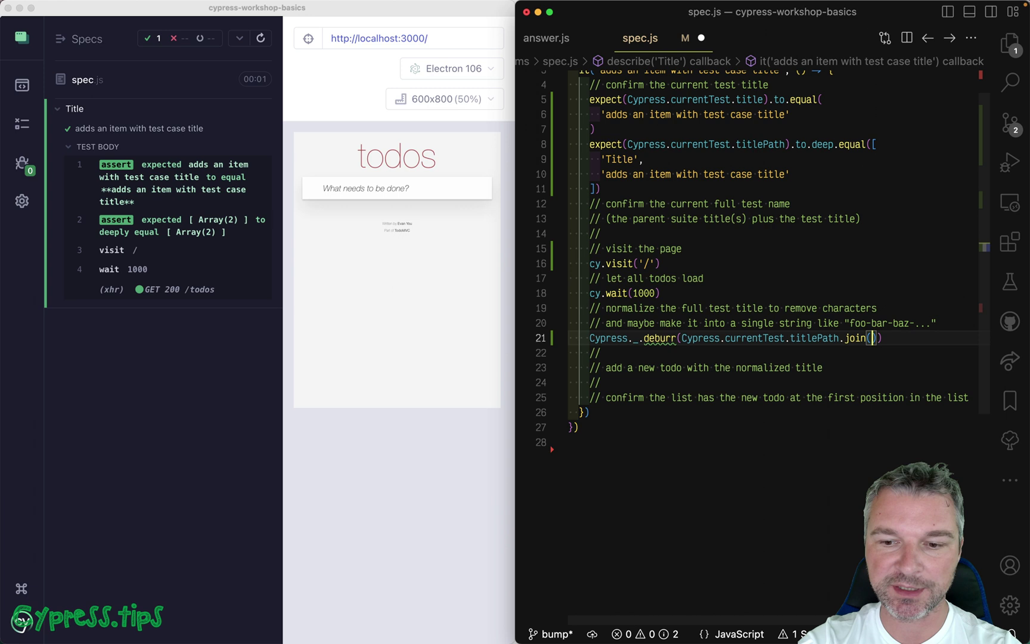
{"action": "type", "text": "('"}
- Wrap the deburred expression in Cypress._.kebabCase and add line 22 below
{"action": "key", "text": "super+Left"}
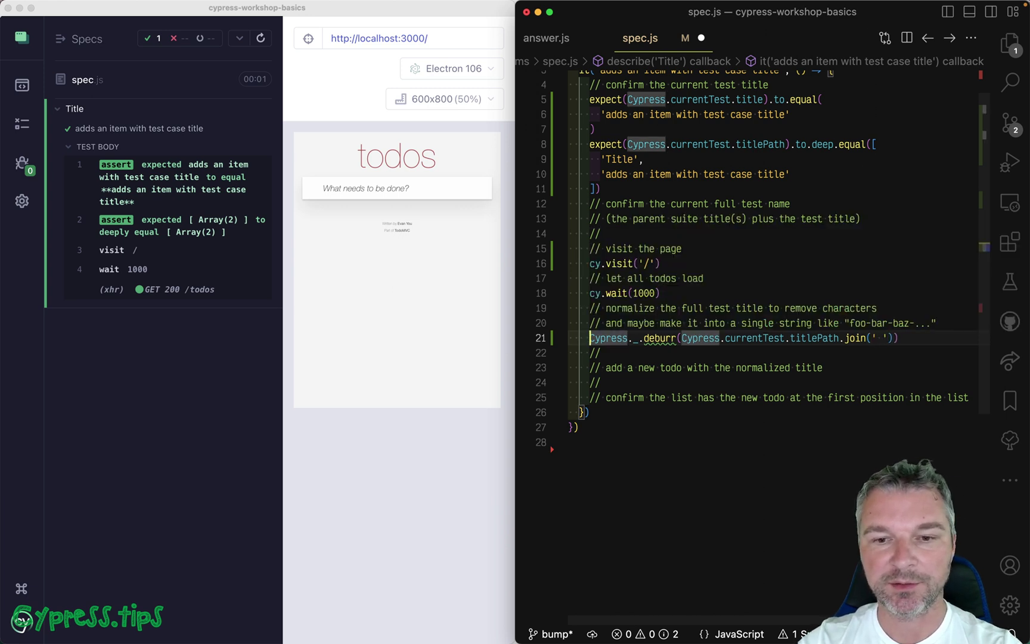
{"action": "scroll", "coordinate": [688, 275], "scroll_direction": "up", "scroll_amount": 2}
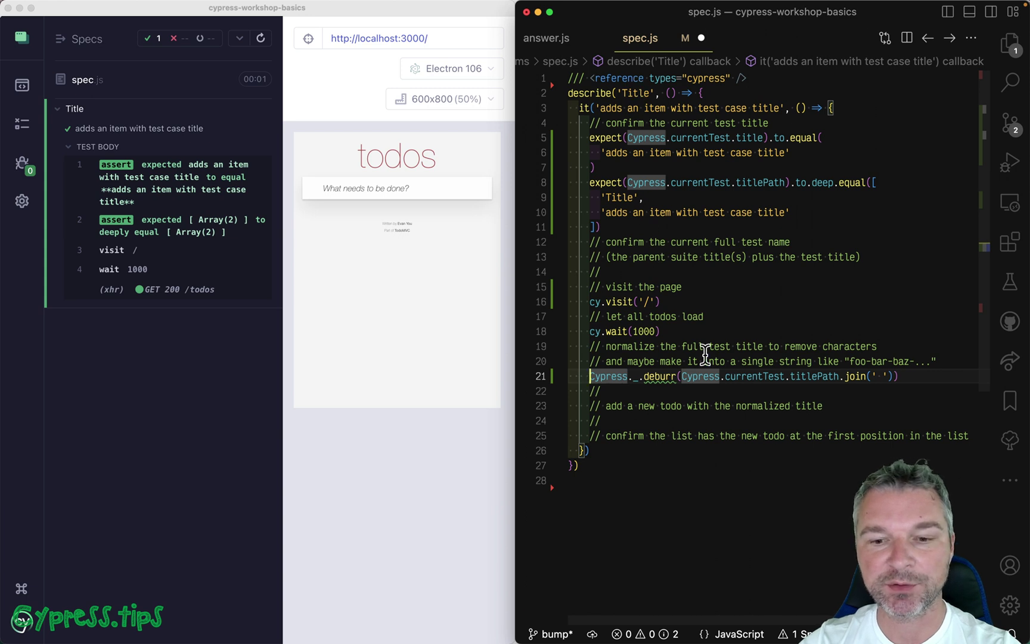
{"action": "type", "text": "Cypress._."}
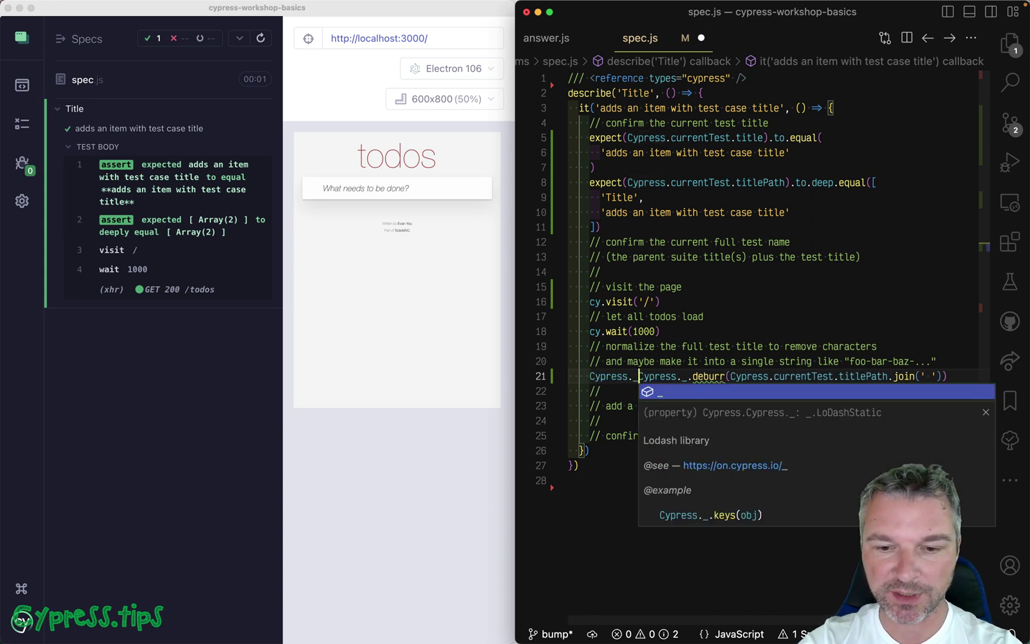
{"action": "type", "text": "keb"}
{"action": "key", "text": "Return"}
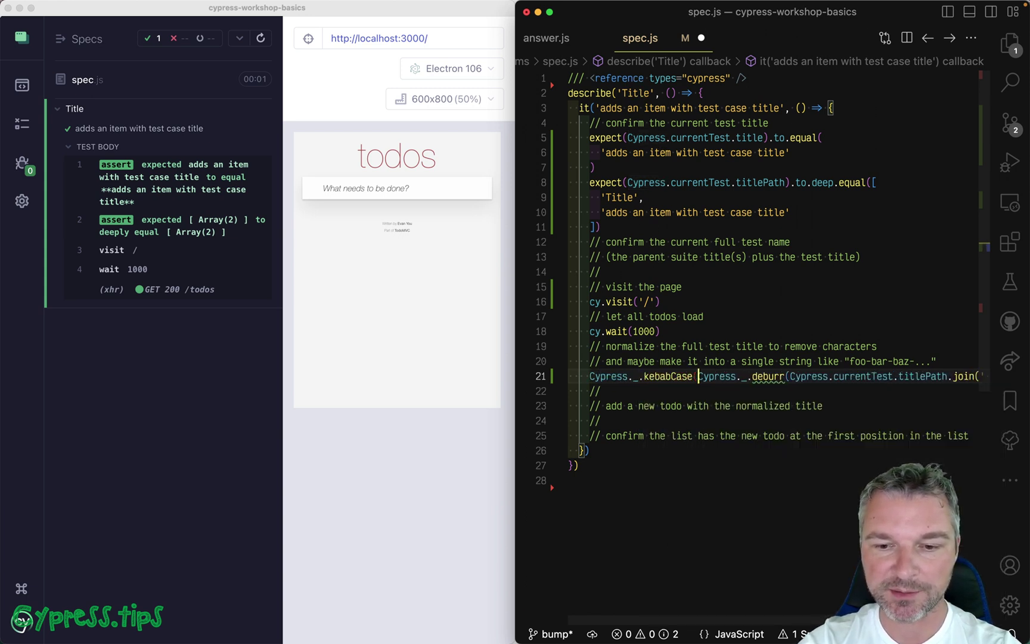
{"action": "type", "text": "("}
{"action": "key", "text": "End"}
{"action": "type", "text": ")"}
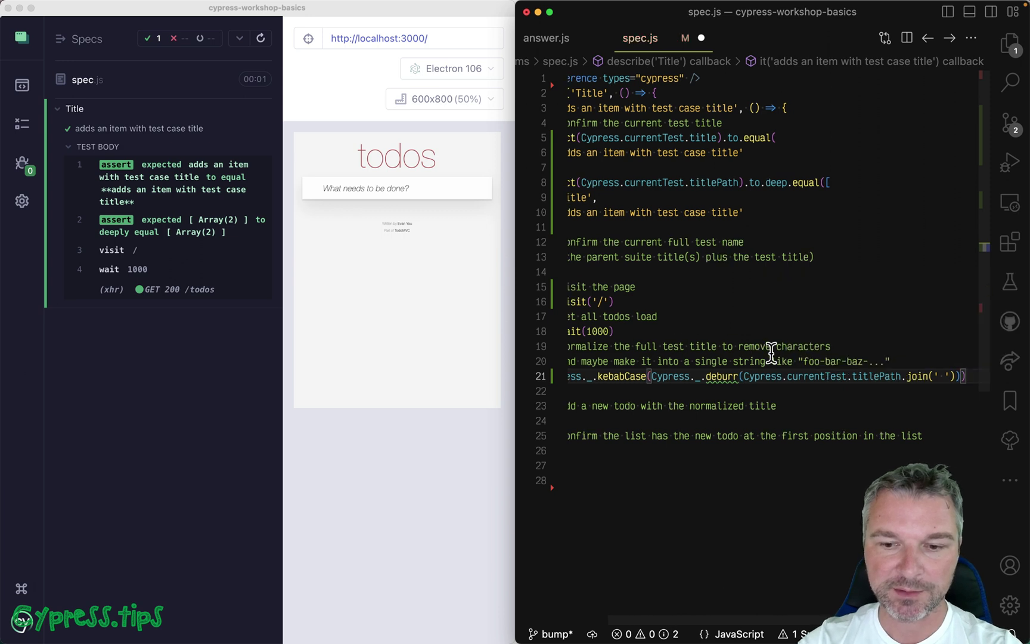
{"action": "left_click", "coordinate": [798, 362]}
{"action": "key", "text": "Right"}
{"action": "key", "text": "shift+Right"}
{"action": "key", "text": "shift+Right"}
{"action": "key", "text": "shift+Right"}
{"action": "key", "text": "shift+Right"}
{"action": "key", "text": "shift+Right"}
{"action": "key", "text": "shift+Right"}
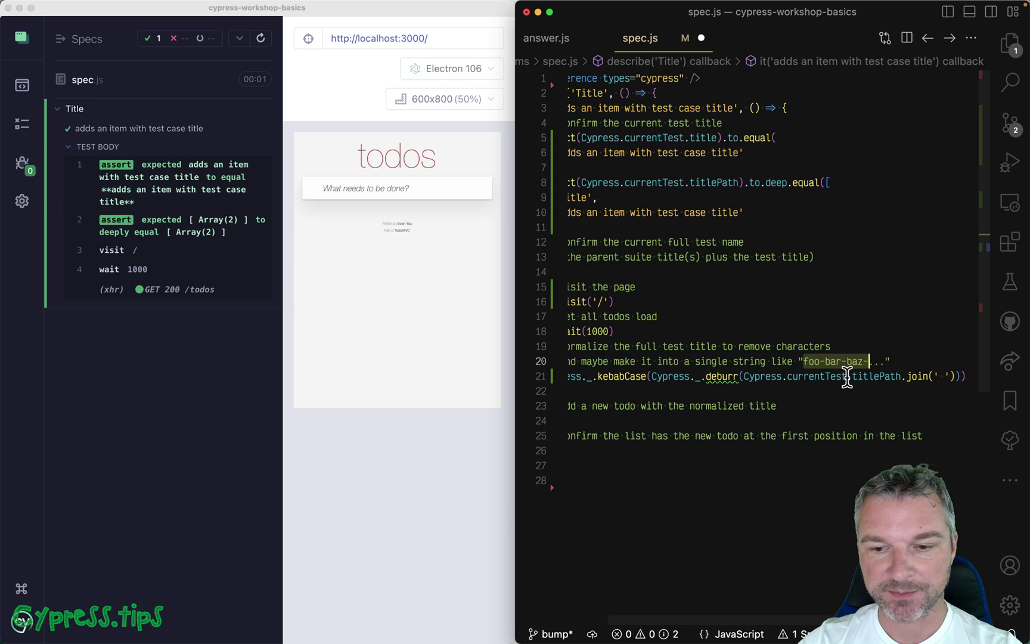
{"action": "key", "text": "Down"}
{"action": "key", "text": "Home"}
{"action": "type", "text": "const title"}
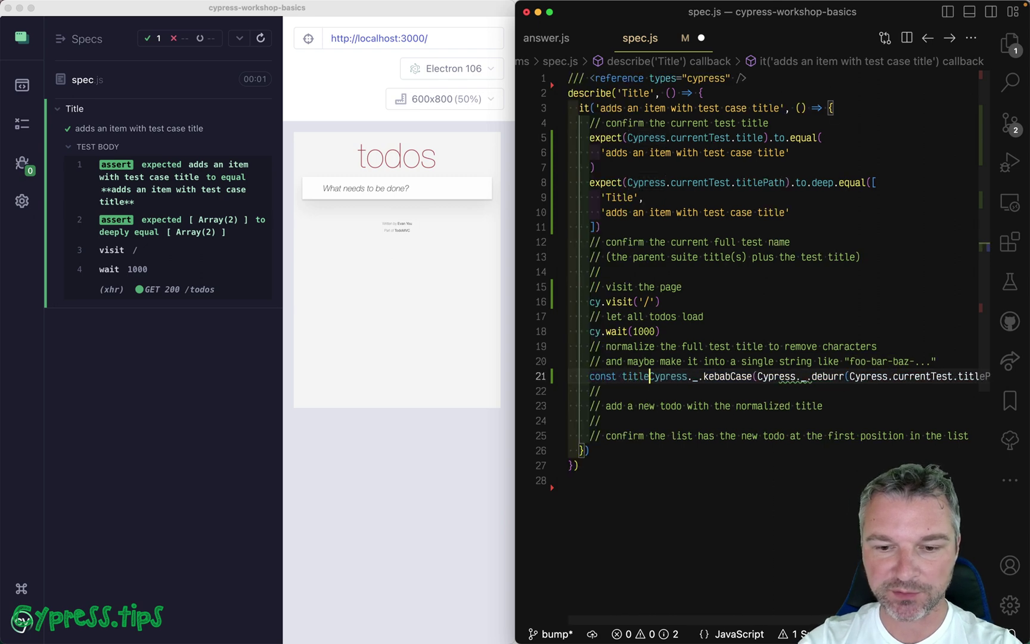
{"action": "type", "text": " ="}
{"action": "key", "text": "End"}
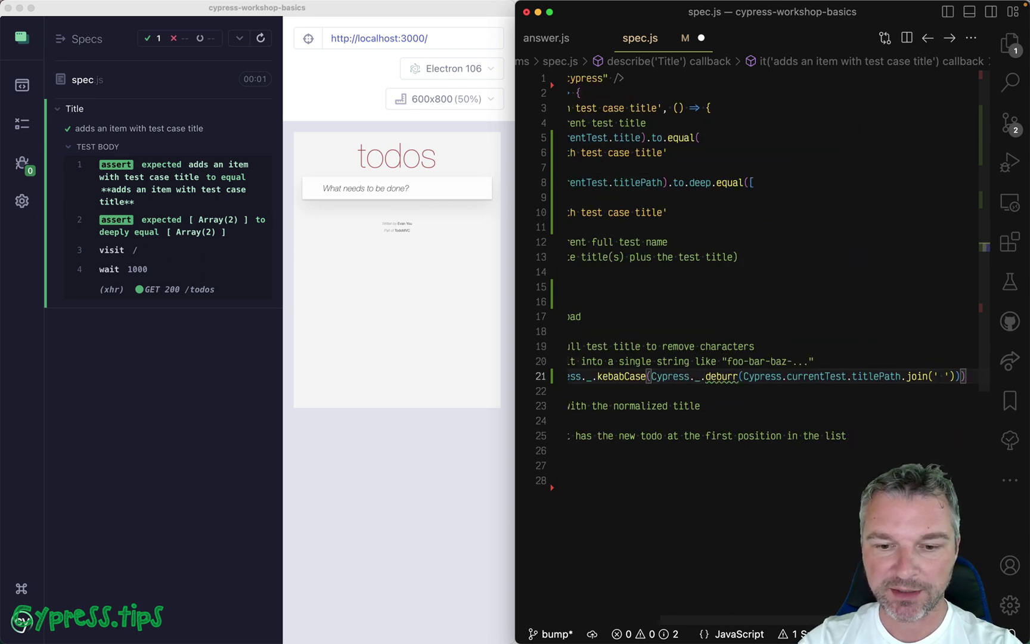
{"action": "key", "text": "Return"}
{"action": "type", "text": "cy.get("}
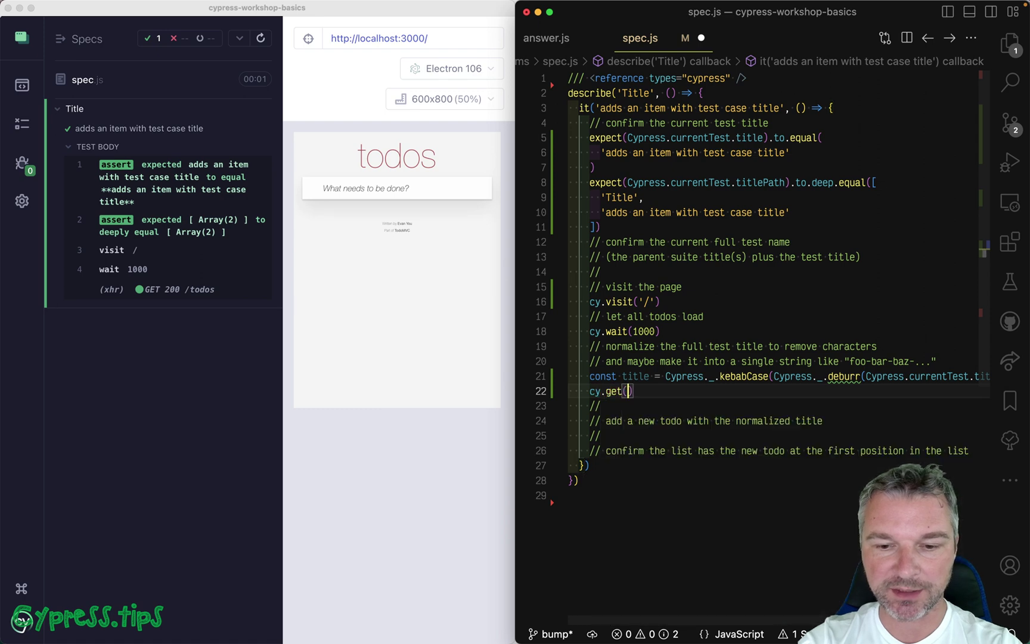
{"action": "type", "text": "'.new-todo"}
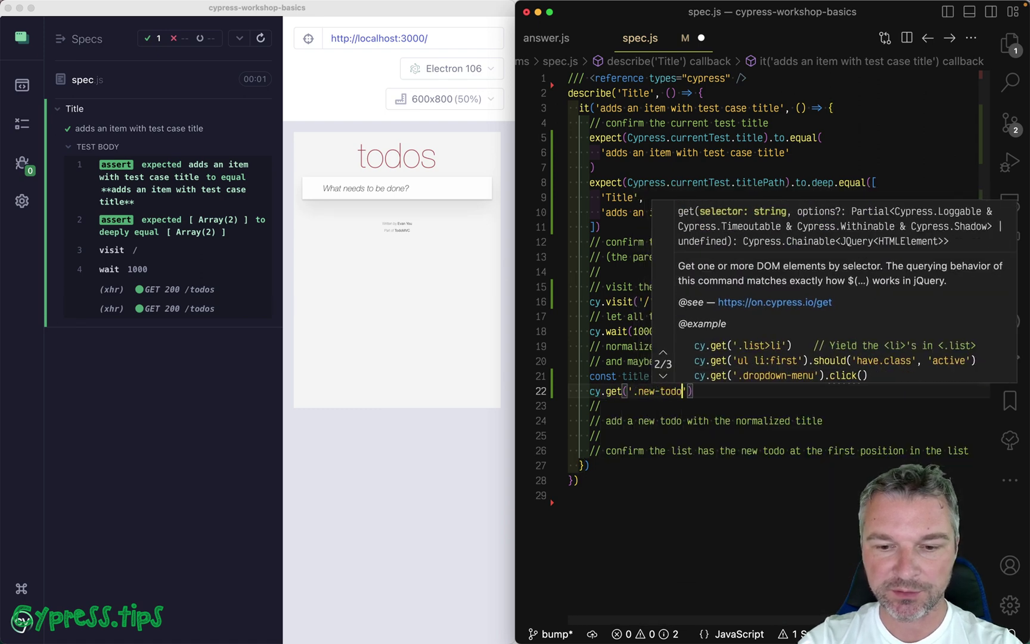
- Append + '{enter}' to the .type() call, save, and watch the runner add the kebab-cased todo
{"action": "key", "text": "End"}
{"action": "type", "text": ".type(t"}
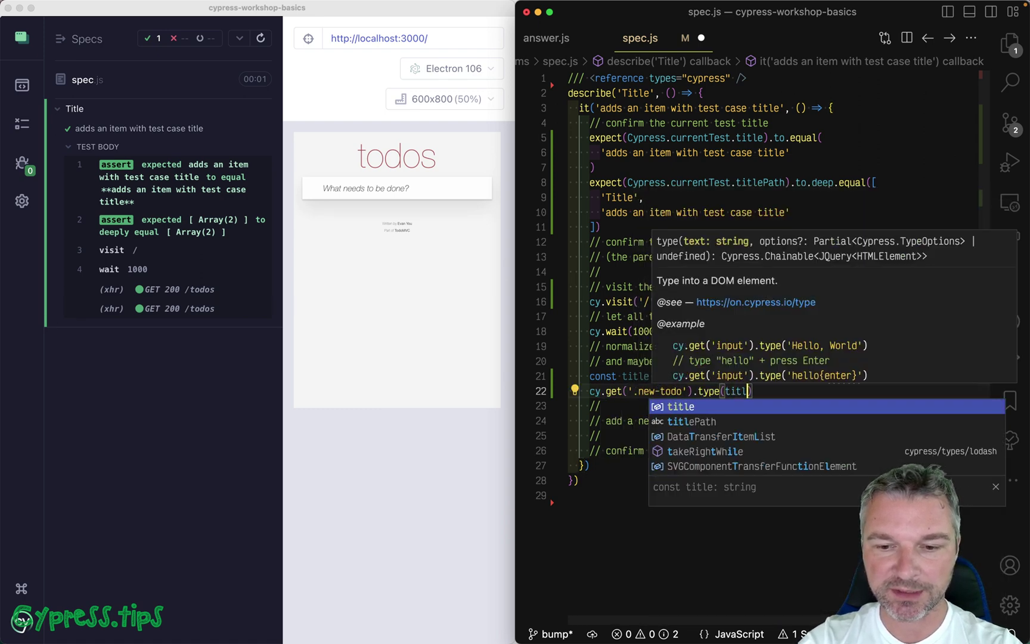
{"action": "type", "text": "itle + {"}
{"action": "key", "text": "BackSpace"}
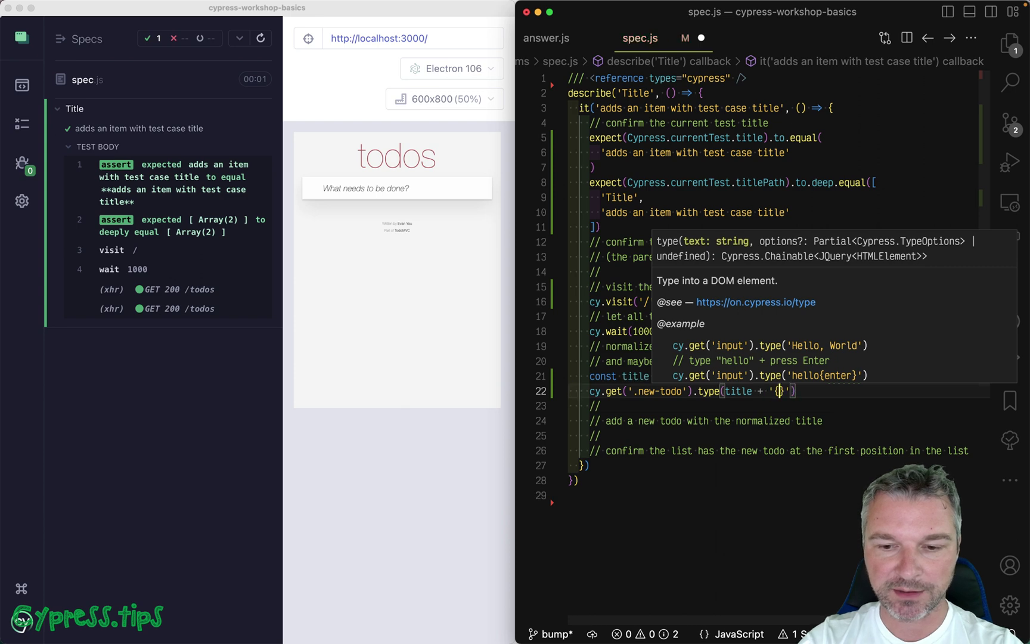
{"action": "type", "text": "'{enter}'"}
{"action": "key", "text": "End"}
{"action": "key", "text": "ctrl+s"}
{"action": "left_click", "coordinate": [462, 428]}
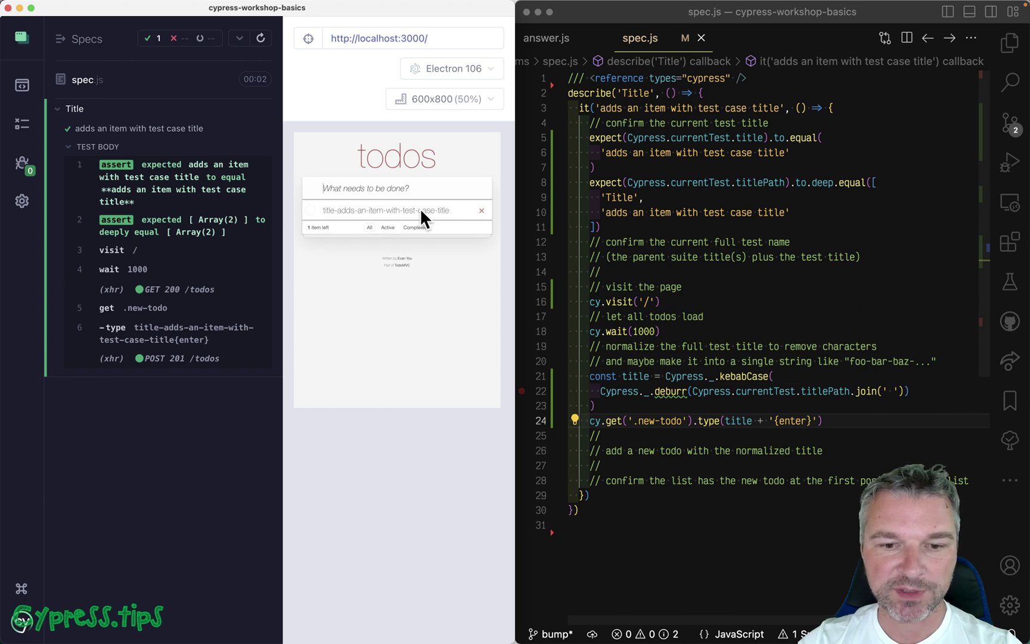
{"action": "key", "text": "ctrl+alt+Return"}
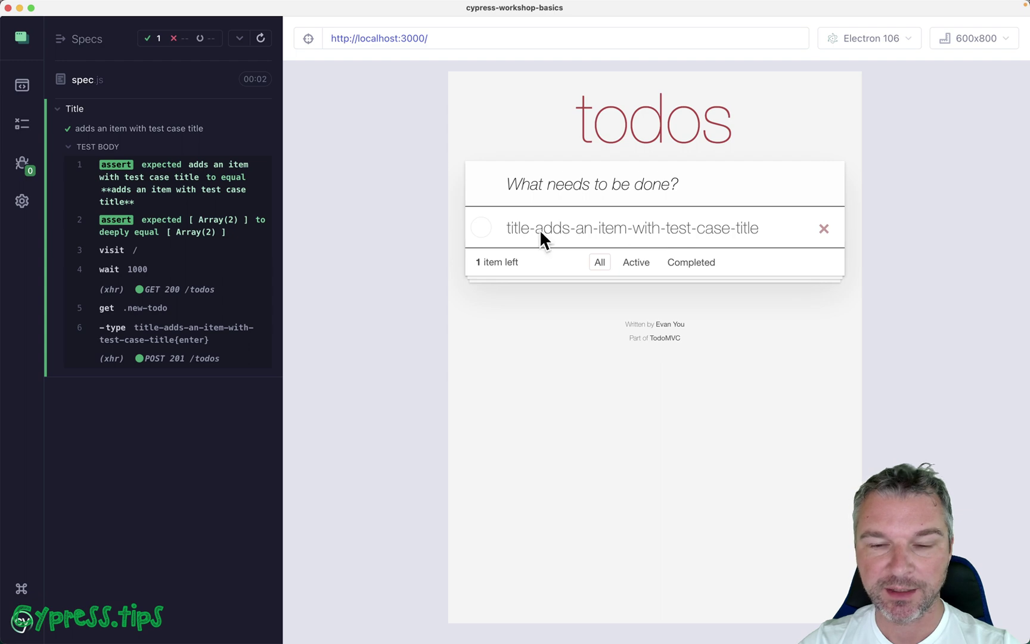
- Add the todos 'fpp' and 'new' in the app preview
{"action": "key", "text": "ctrl+alt+Left"}
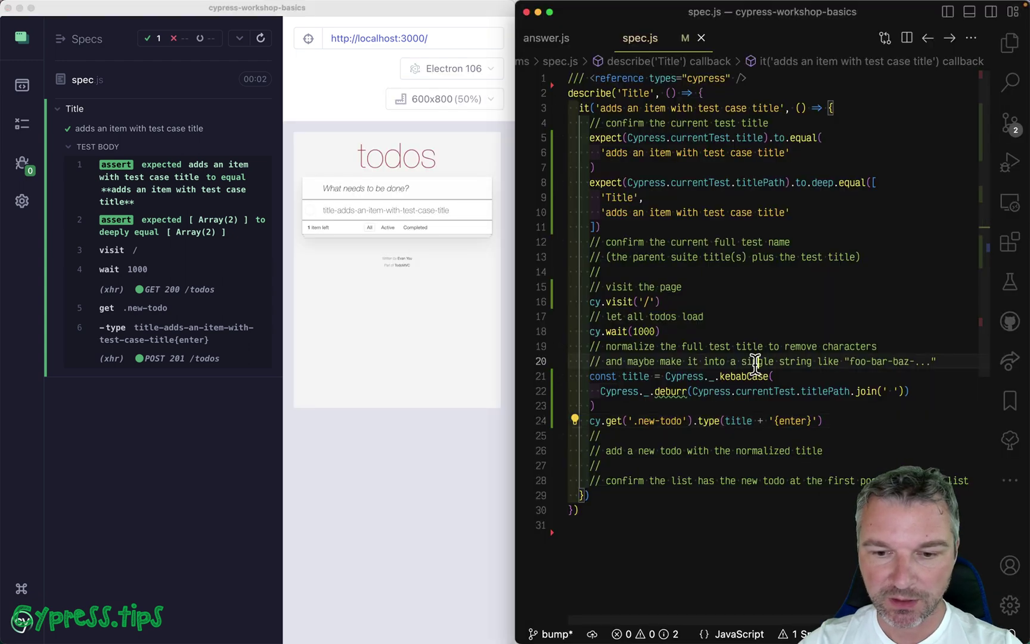
{"action": "scroll", "coordinate": [755, 362], "scroll_direction": "down", "scroll_amount": 2}
{"action": "scroll", "coordinate": [755, 364], "scroll_direction": "down", "scroll_amount": 3}
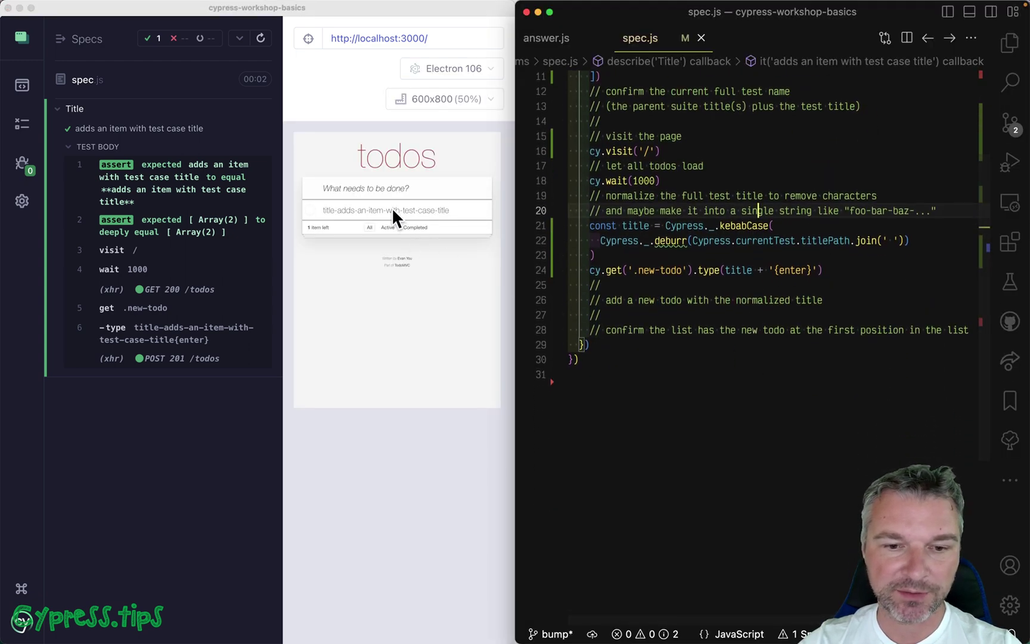
{"action": "left_click", "coordinate": [409, 193]}
{"action": "type", "text": "fpp"}
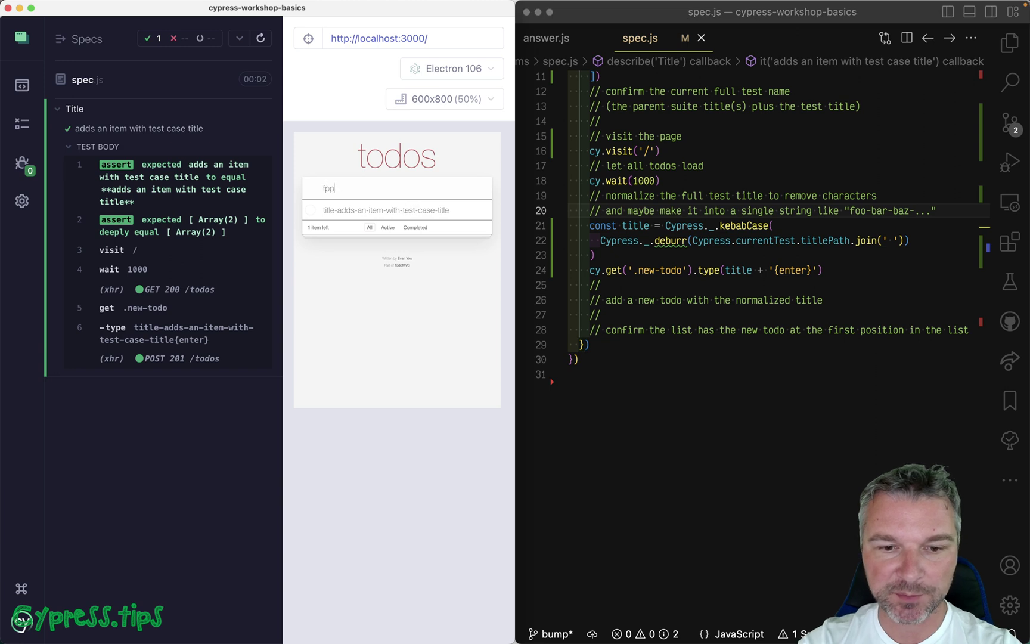
{"action": "key", "text": "Return"}
{"action": "type", "text": "new"}
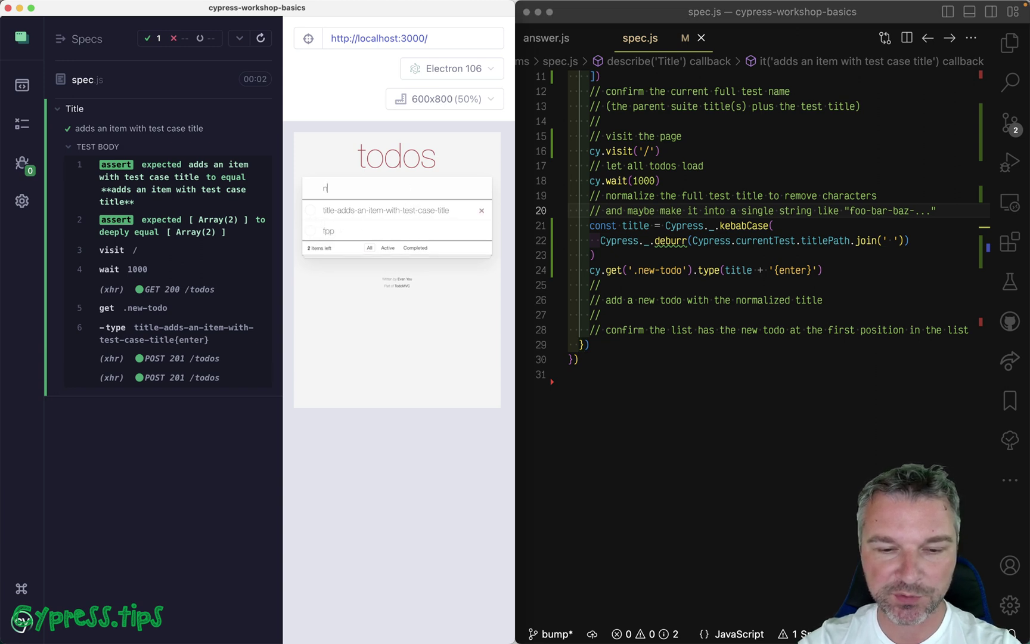
{"action": "key", "text": "Return"}
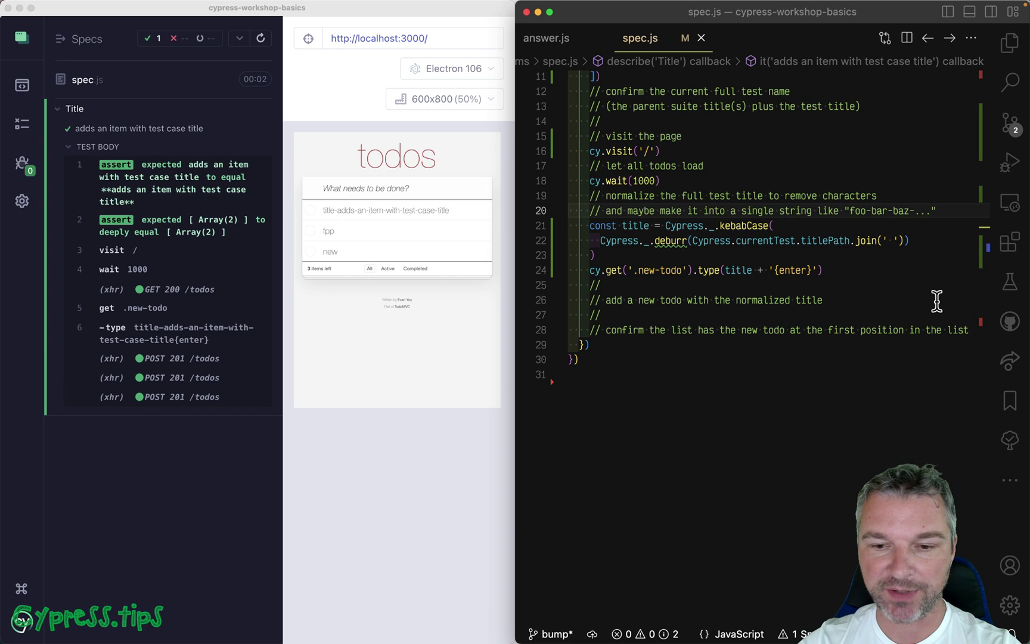
{"action": "left_click", "coordinate": [936, 298]}
{"action": "left_click", "coordinate": [829, 329]}
- Add cy.get('li.todo label').last().should('have.text', title) on a new line
{"action": "key", "text": "End"}
{"action": "key", "text": "Return"}
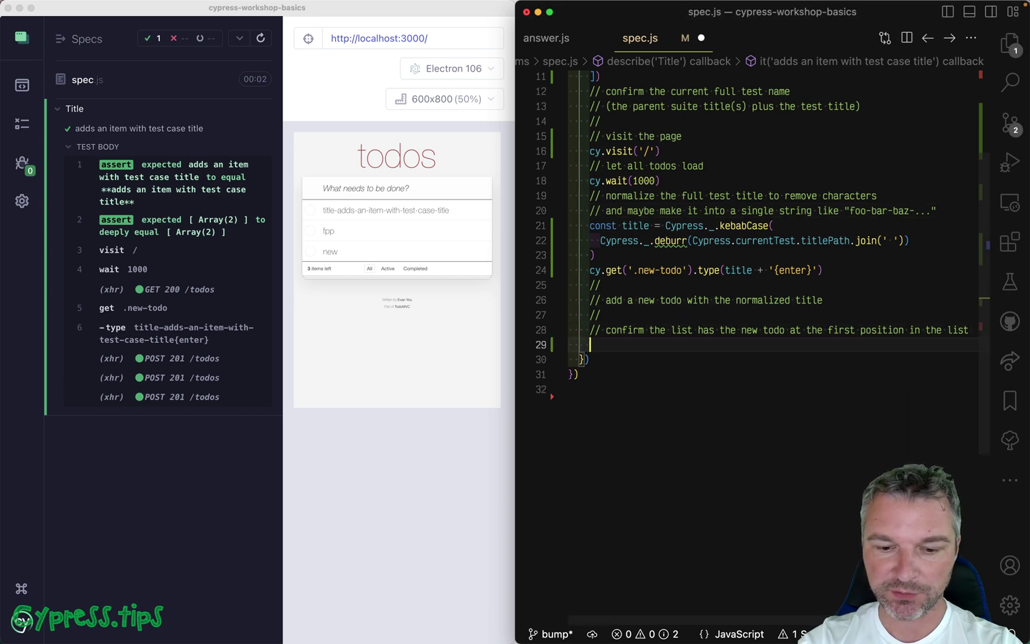
{"action": "type", "text": "cy.get('li"}
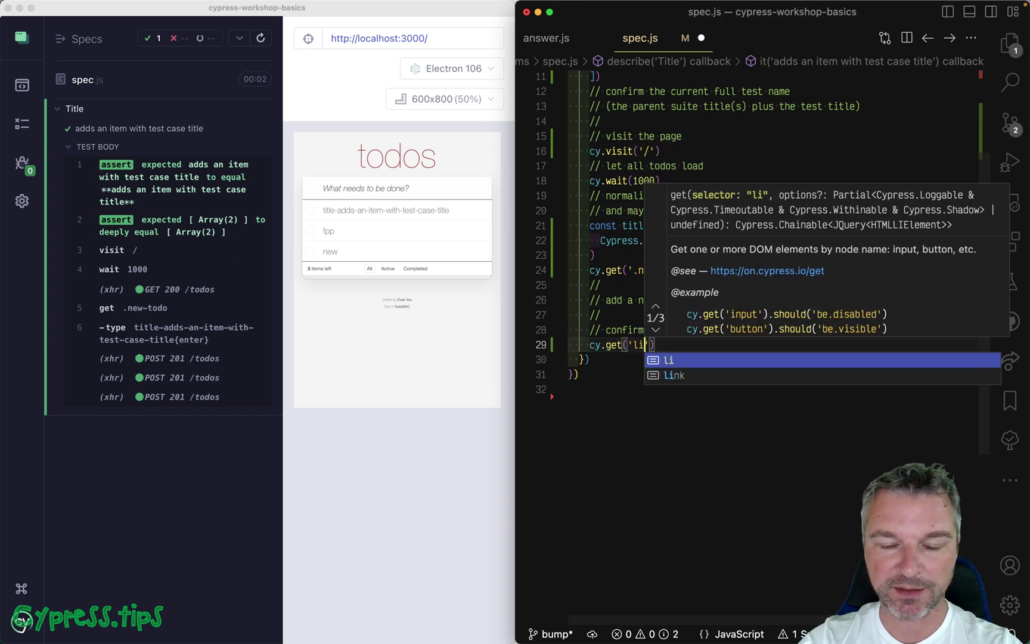
{"action": "type", "text": ".todo "}
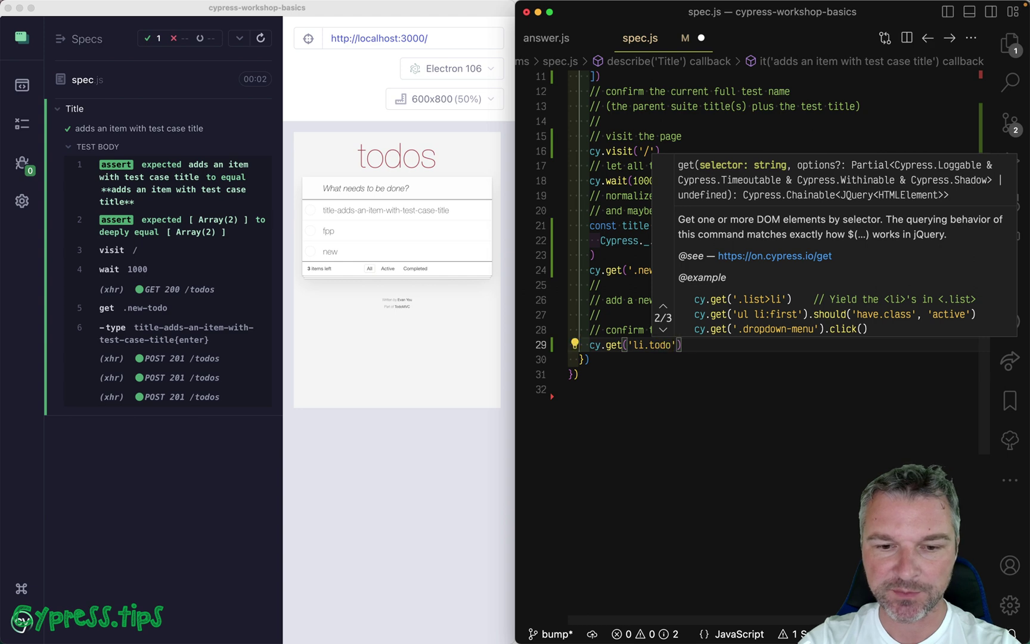
{"action": "type", "text": "label"}
{"action": "key", "text": "Escape"}
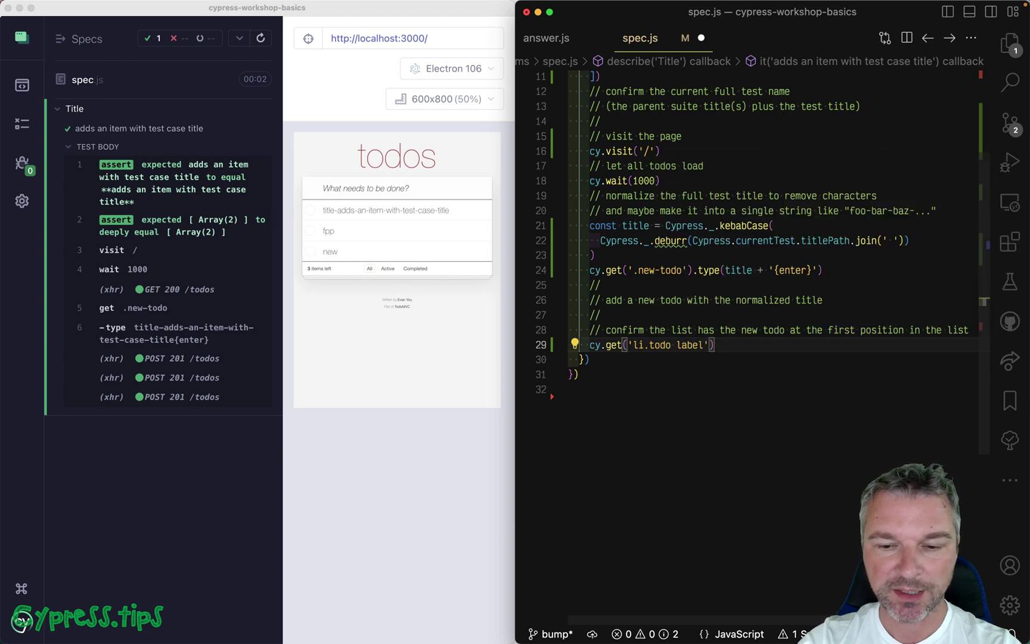
{"action": "type", "text": ").last().sh"}
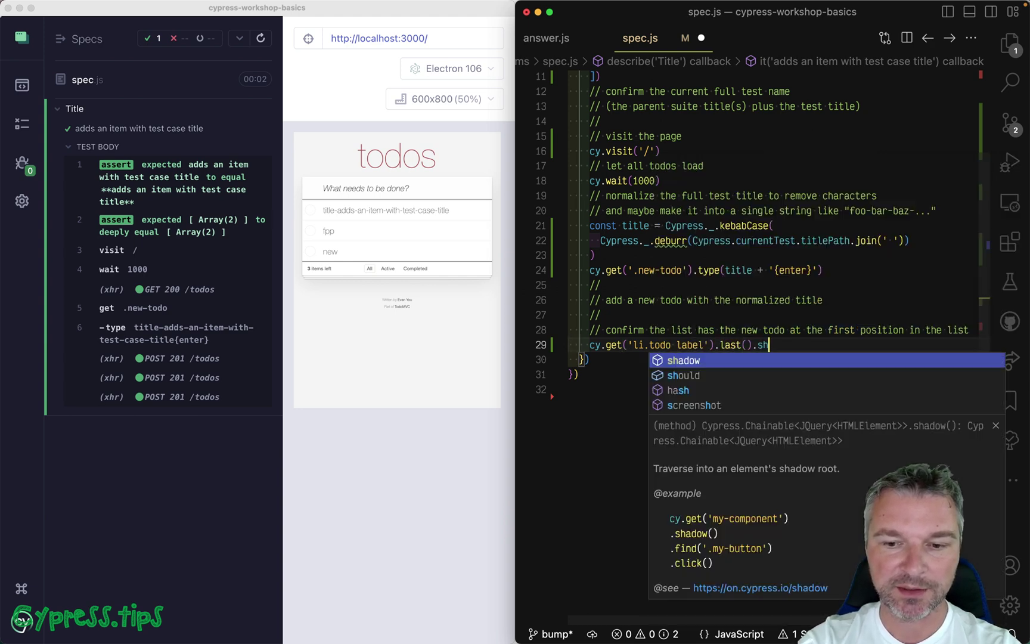
{"action": "type", "text": "ould('have.text', titl)"}
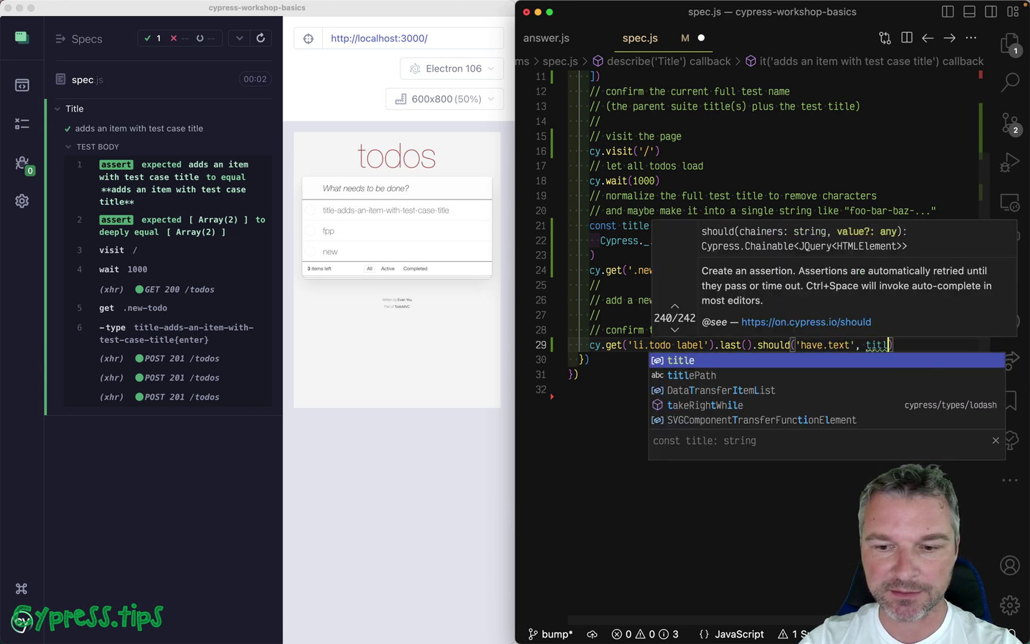
{"action": "key", "text": "Tab"}
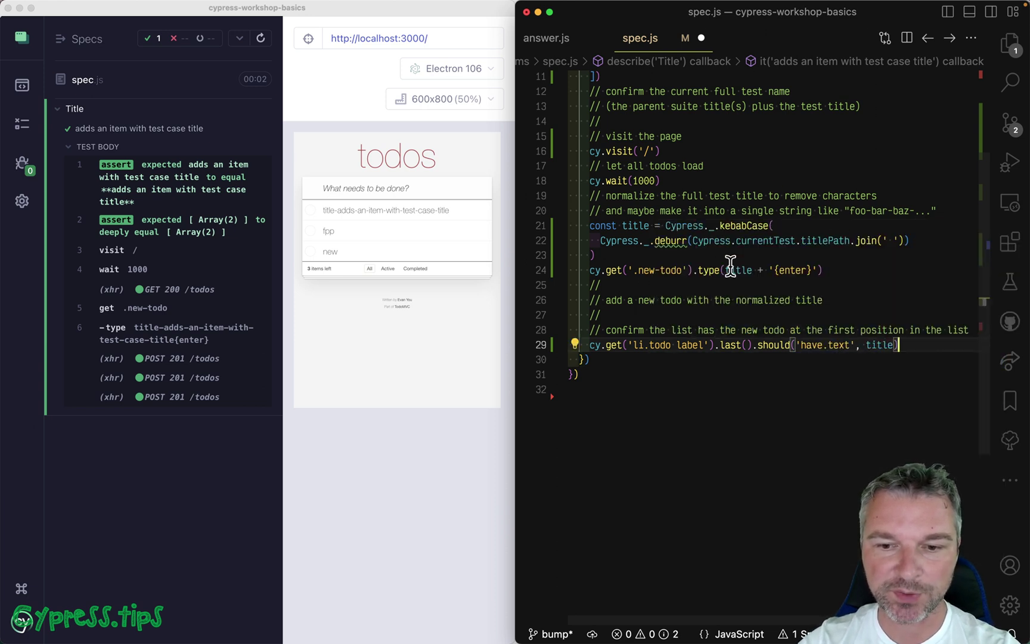
{"action": "left_click", "coordinate": [805, 360]}
- Save, add a 'code' todo, and re-run the spec so it passes
{"action": "key", "text": "super+s"}
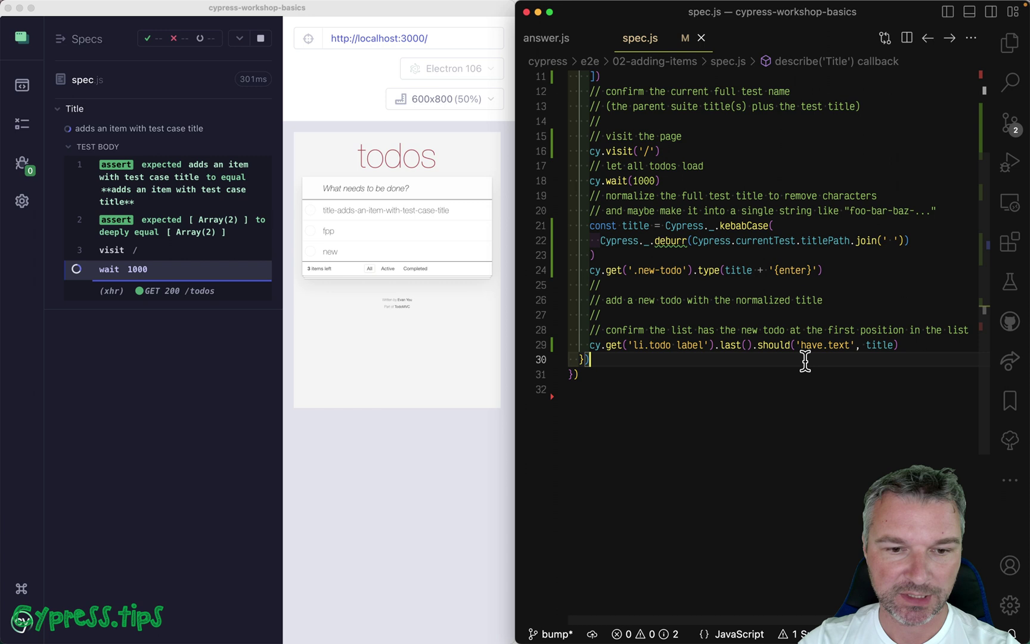
{"action": "left_click", "coordinate": [331, 441]}
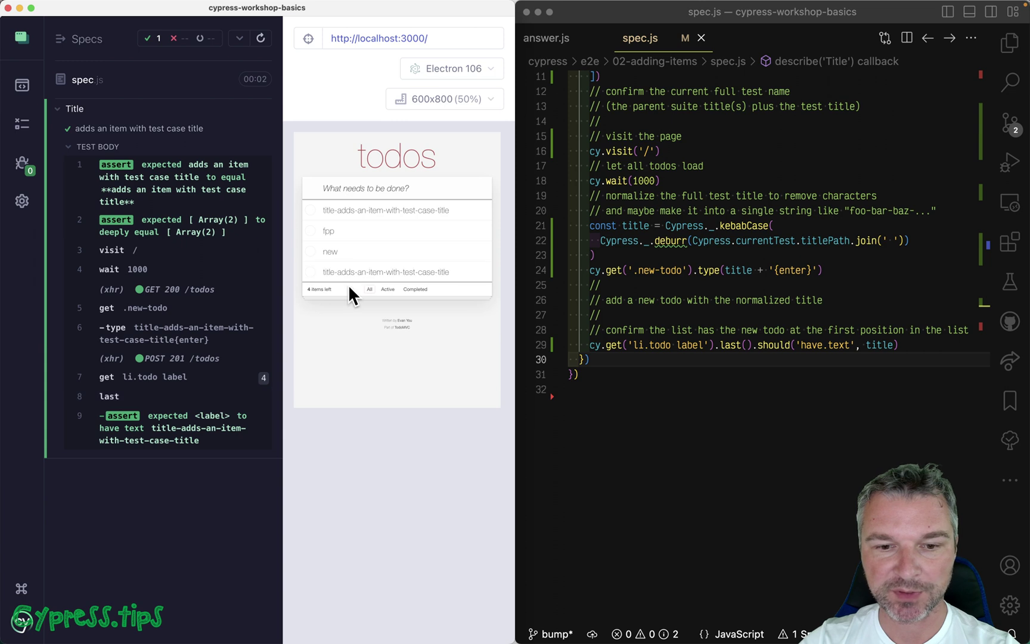
{"action": "type", "text": "code"}
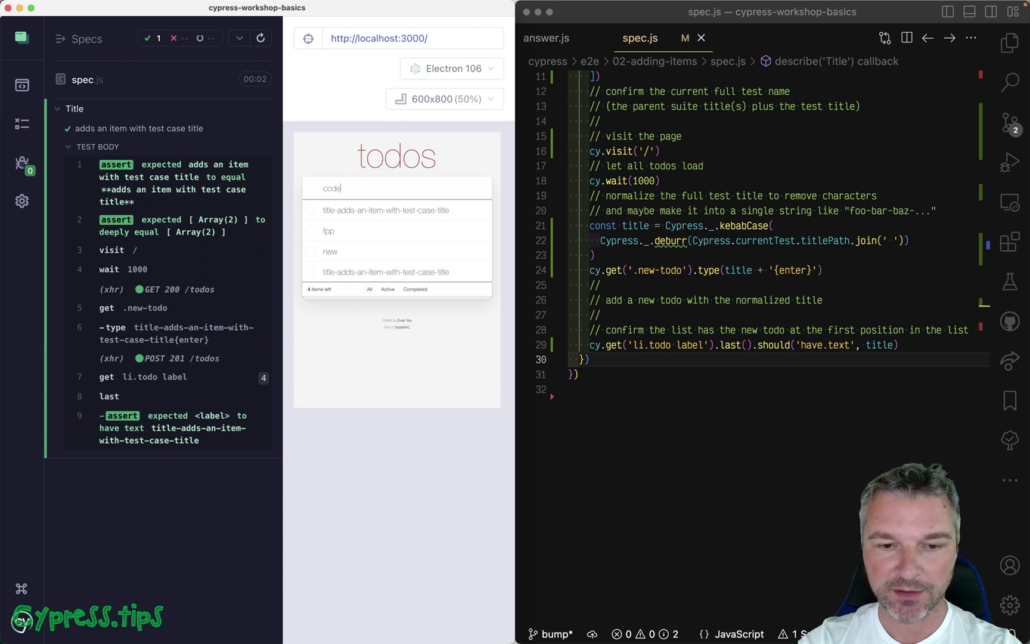
{"action": "key", "text": "Return"}
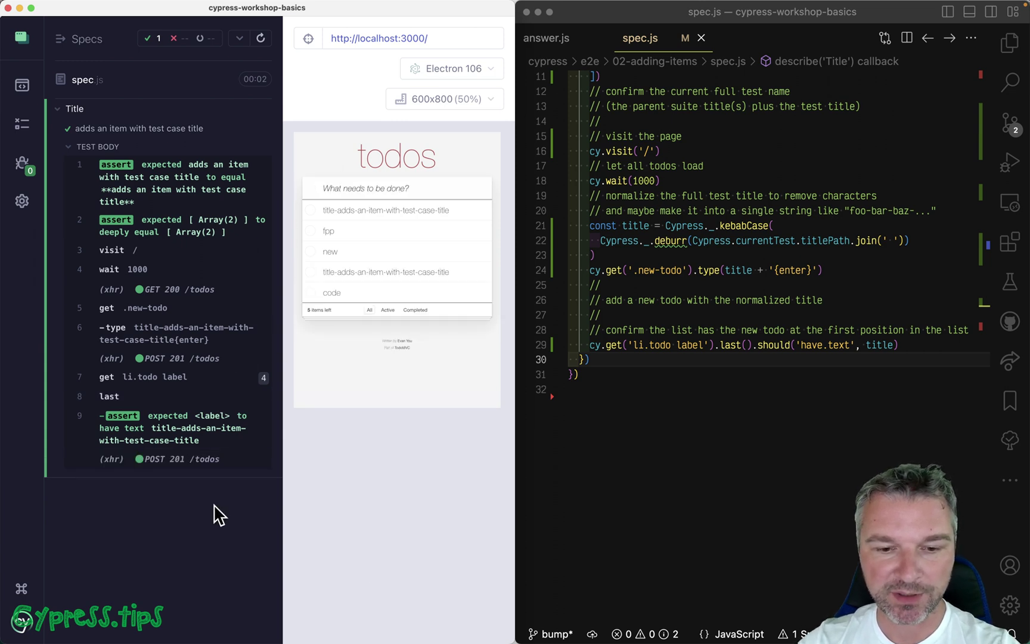
{"action": "key", "text": "r"}
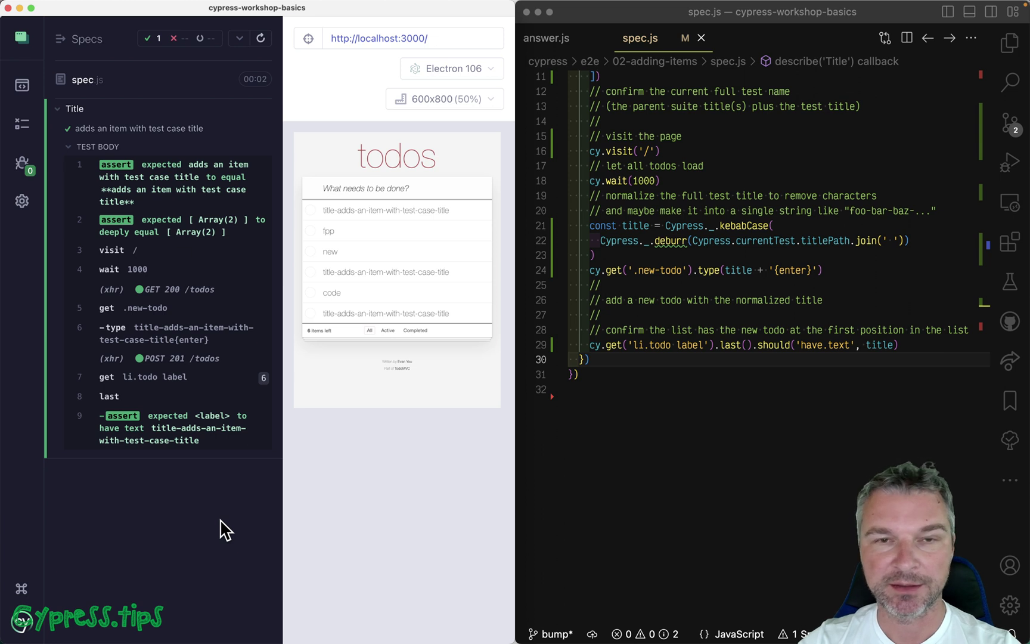
{"action": "scroll", "coordinate": [825, 305], "scroll_direction": "up", "scroll_amount": 2}
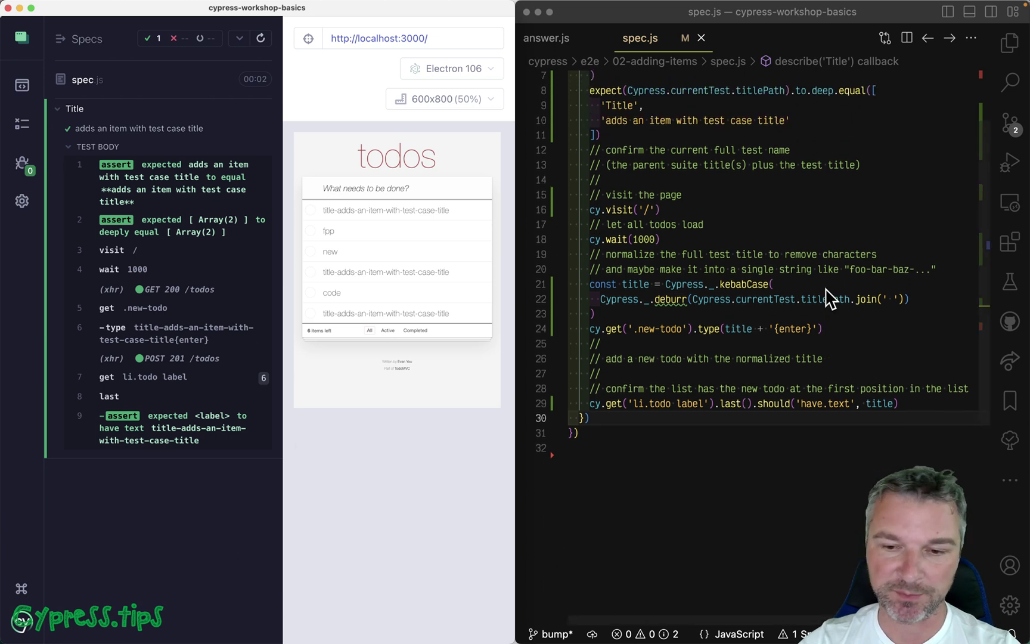
{"action": "left_click", "coordinate": [824, 305]}
{"action": "scroll", "coordinate": [874, 351], "scroll_direction": "up", "scroll_amount": 2}
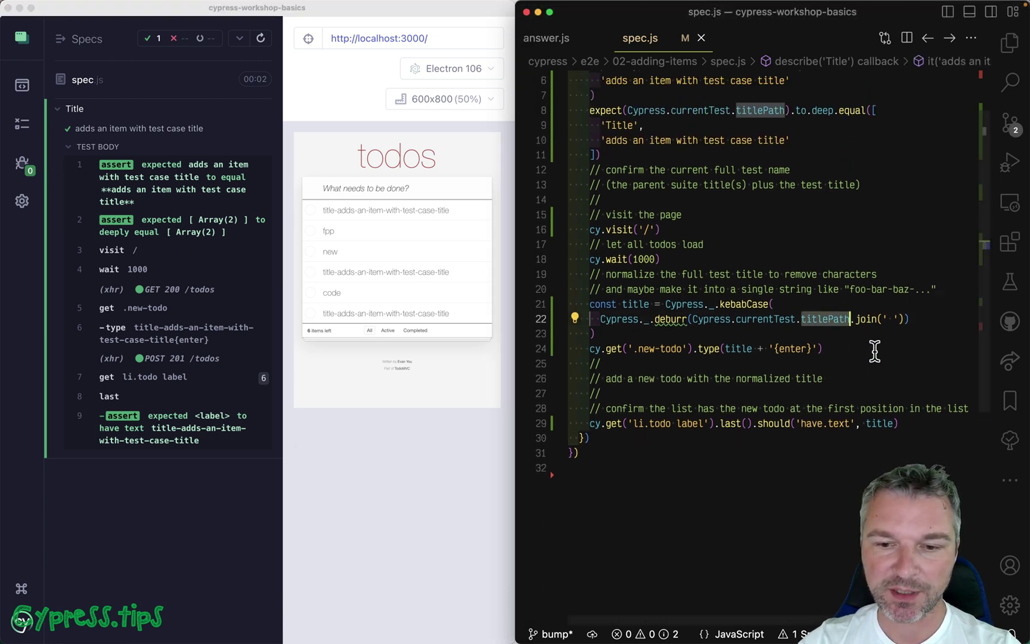
{"action": "scroll", "coordinate": [874, 352], "scroll_direction": "up", "scroll_amount": 1}
{"action": "scroll", "coordinate": [874, 352], "scroll_direction": "up", "scroll_amount": 1}
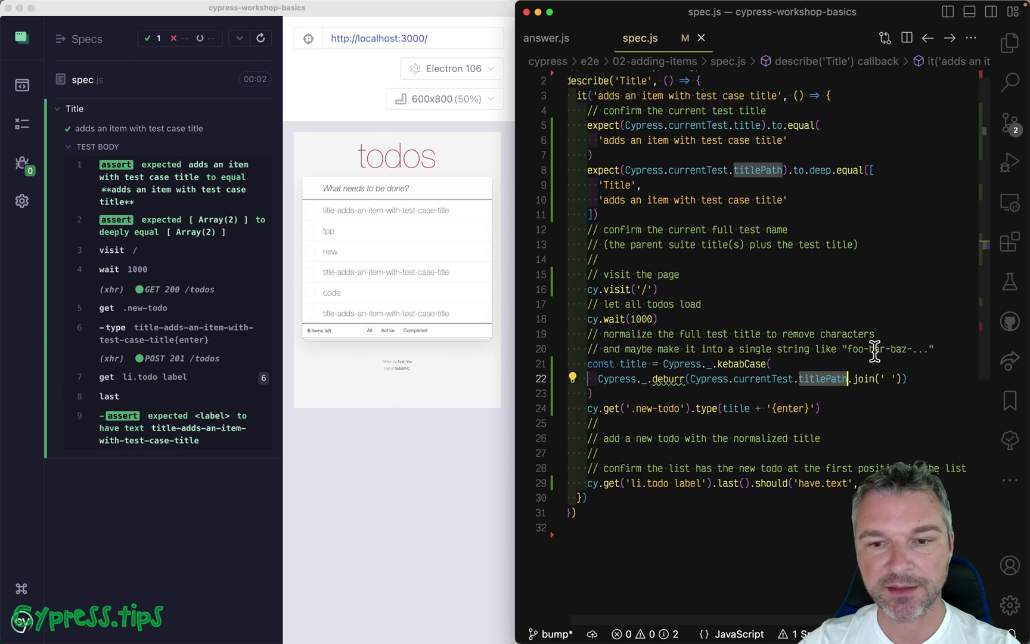